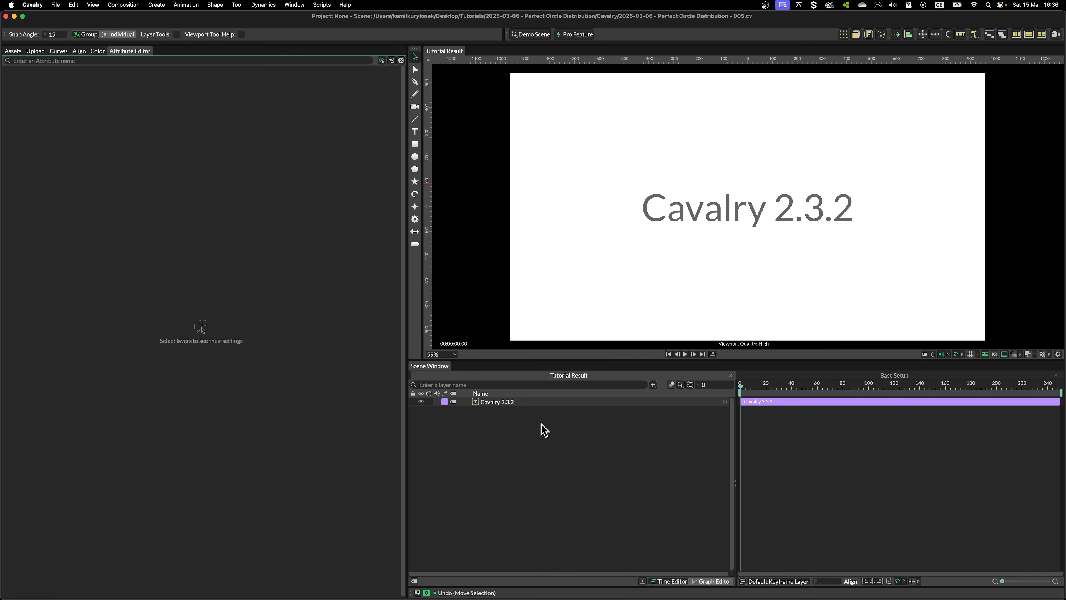
Delete the Cavalry 2.3.2 text layer and create an ellipse shape in the composition.
left_click(511, 406)
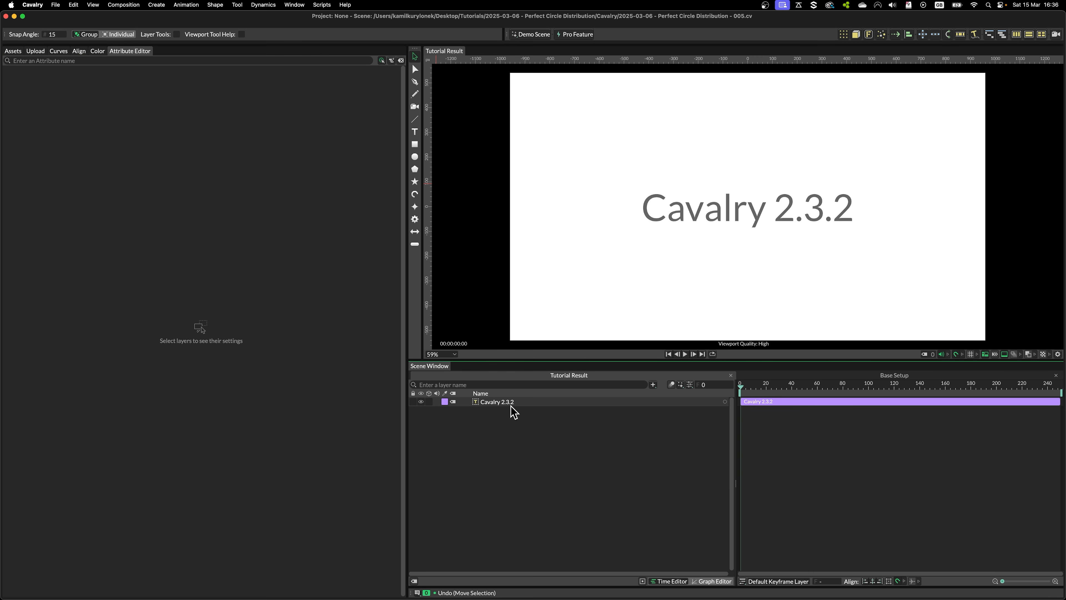
key("BackSpace")
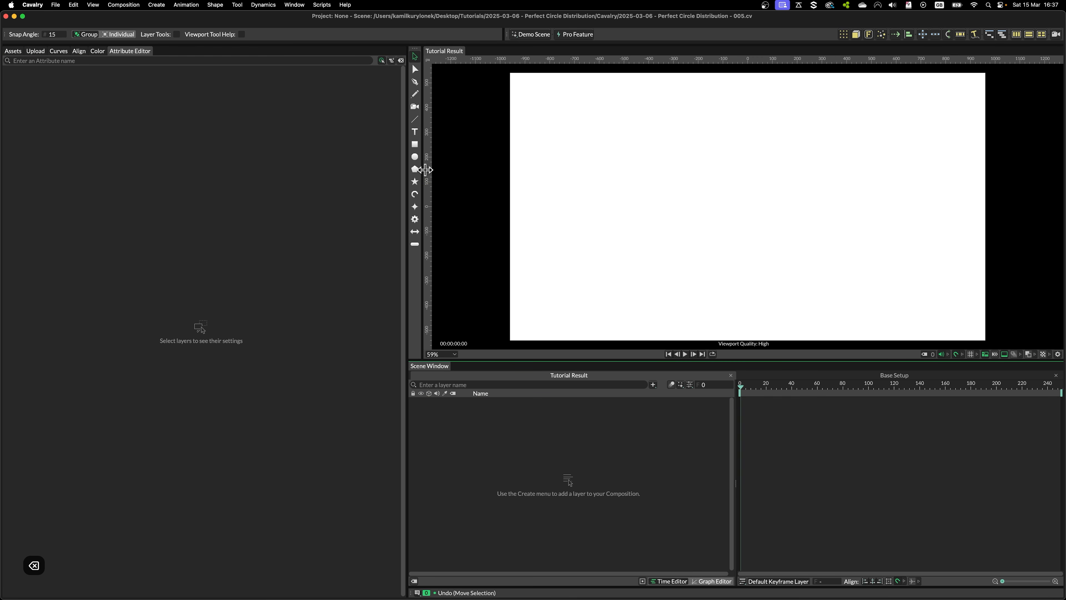
left_click(414, 156)
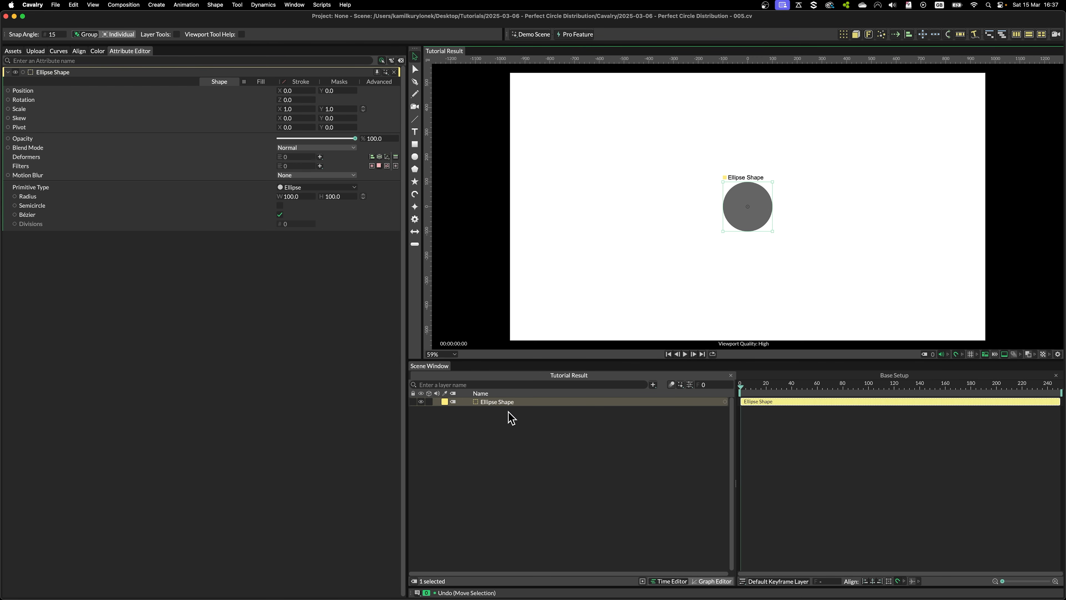
Add a Value Array utility to the scene, not attached to the ellipse.
left_click(537, 457)
key("super+period")
type("value arr")
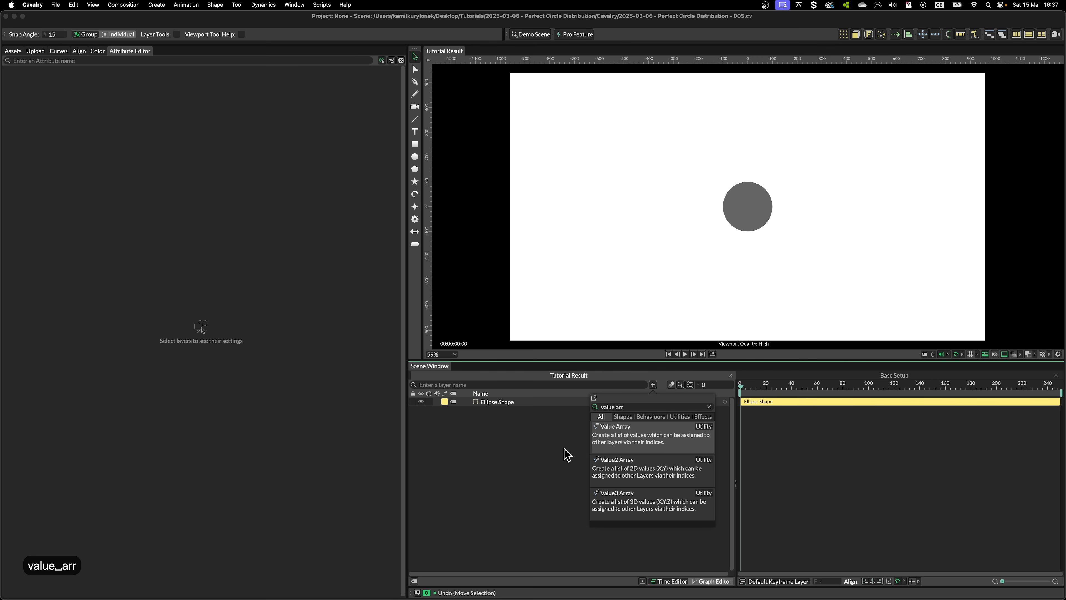
left_click(618, 438)
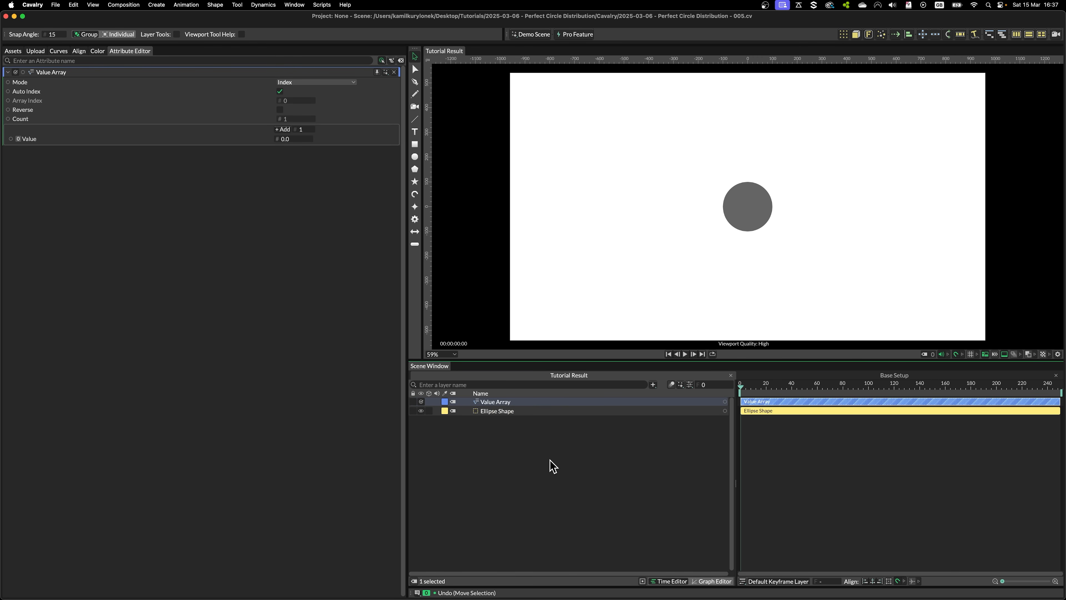
Rename the Value Array layer as Master CTRL and give it a red label colour.
key("Return")
type("Master CTRL")
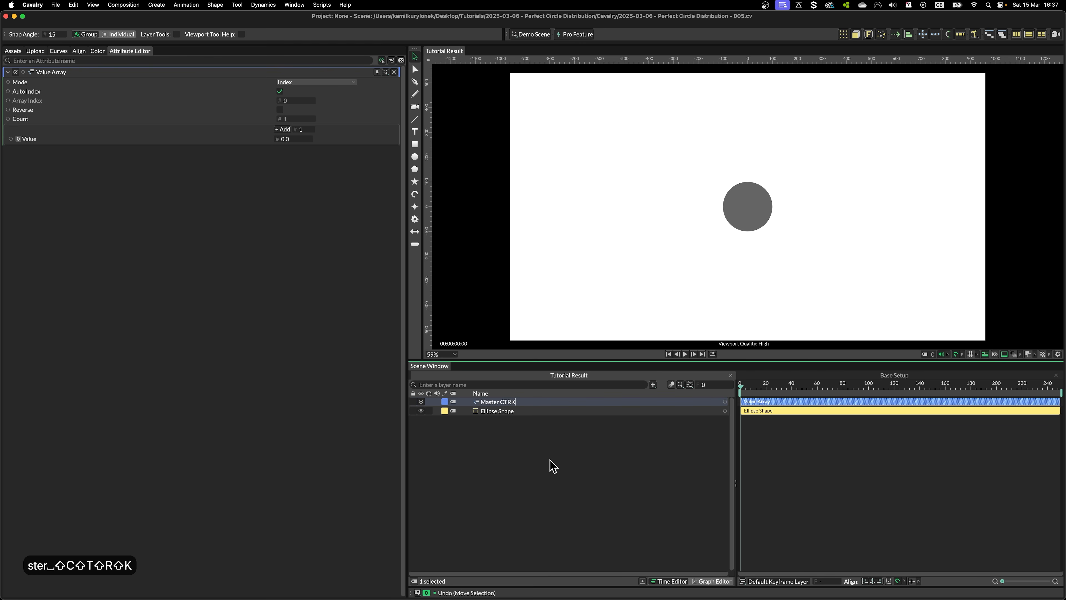
key("Return")
right_click(537, 402)
left_click(558, 217)
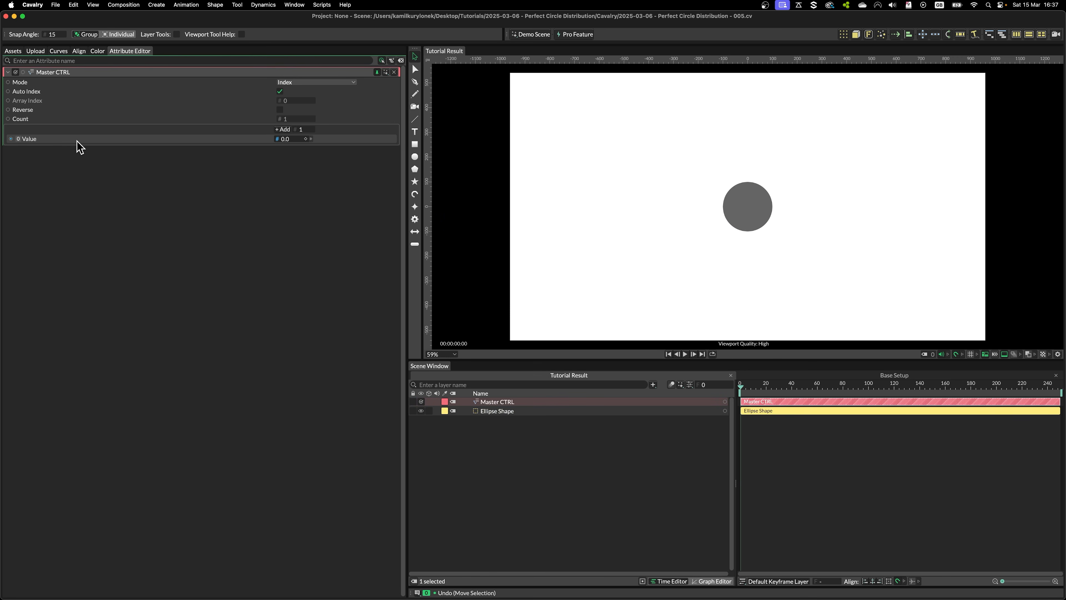
Rename the first value of the Master CTRL array as Ellipse Size.
right_click(77, 140)
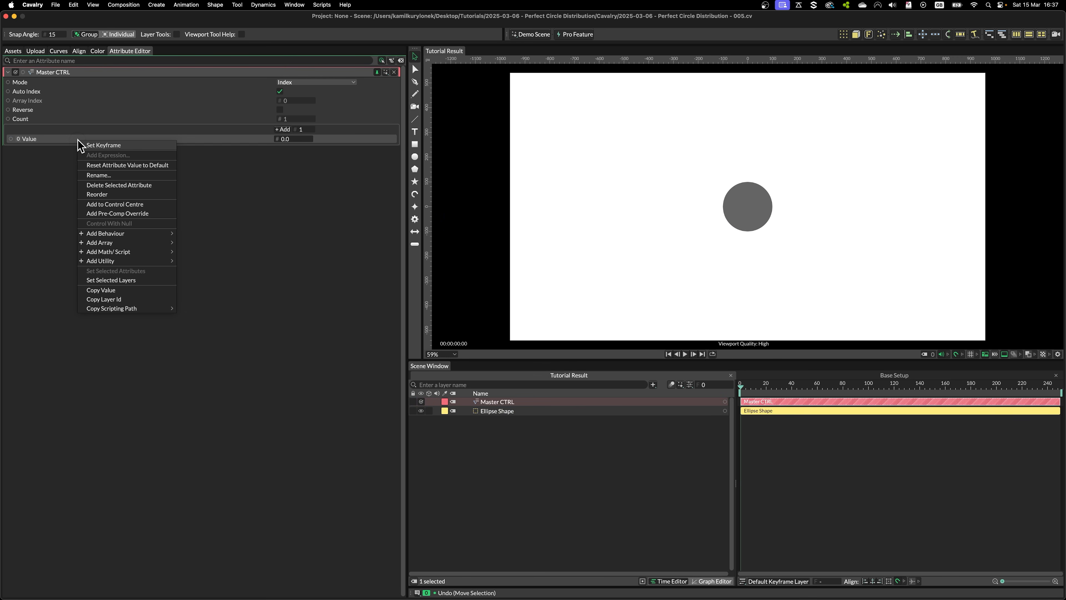
left_click(118, 175)
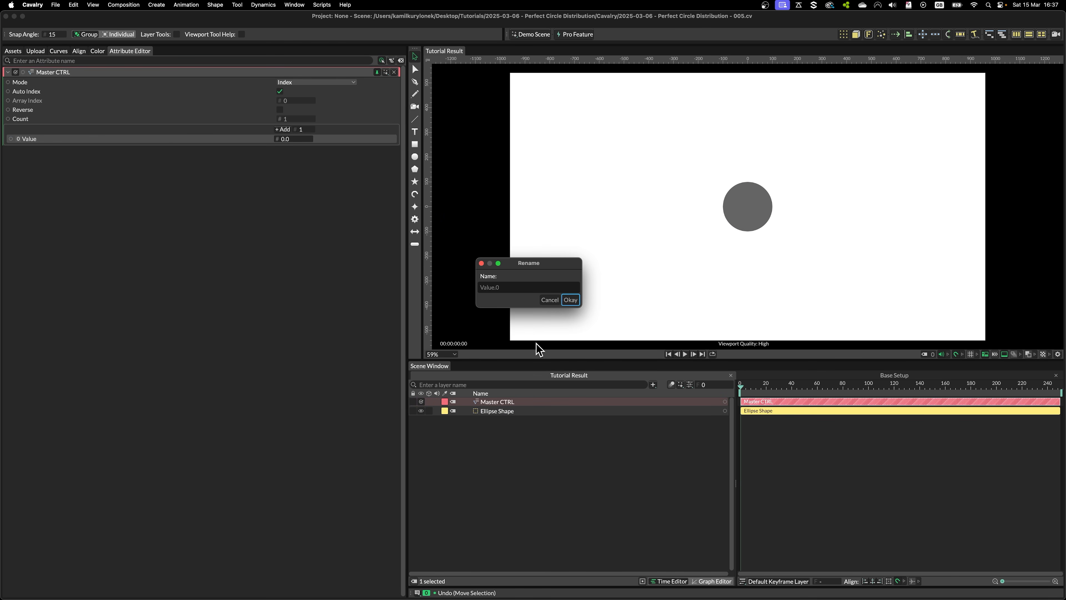
type("Ellipse Size")
key("Return")
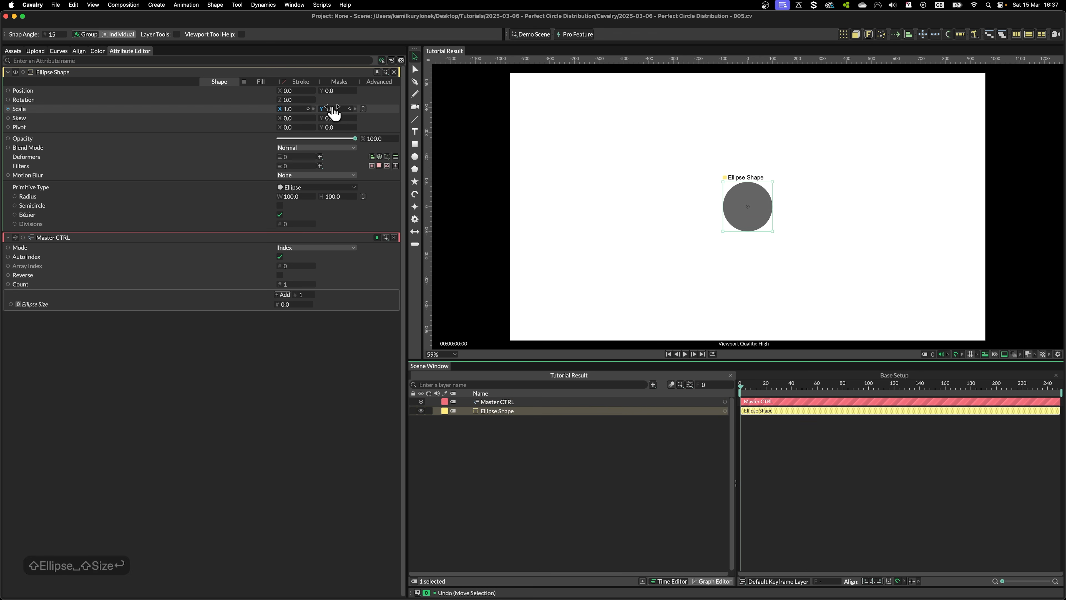
Connect Ellipse Size to the ellipse's Radius and set Ellipse Size to 20.
left_click_drag(277, 304, 330, 198)
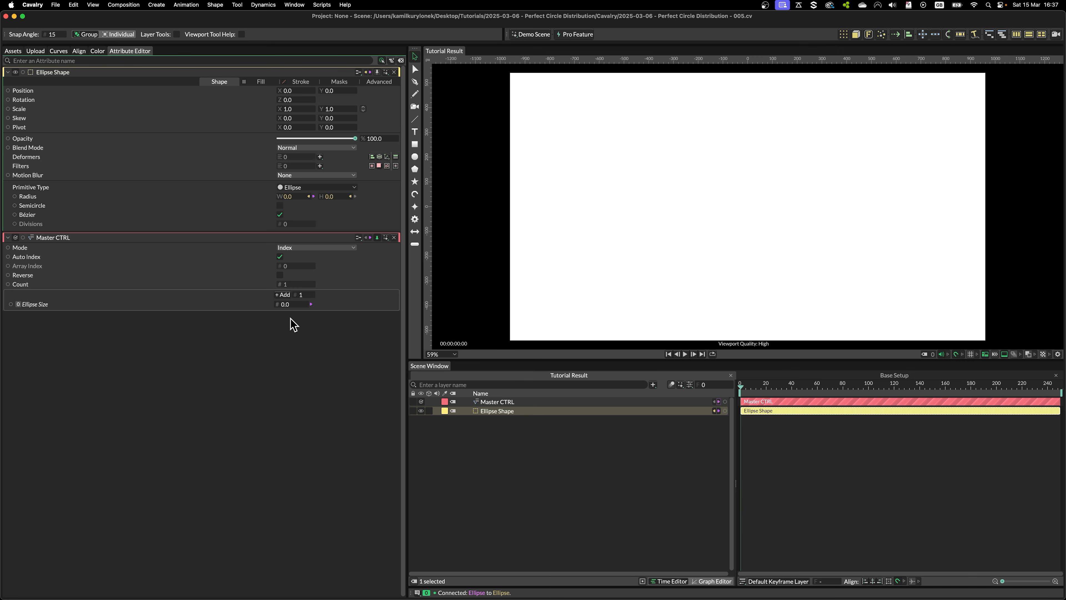
type("20")
key("Return")
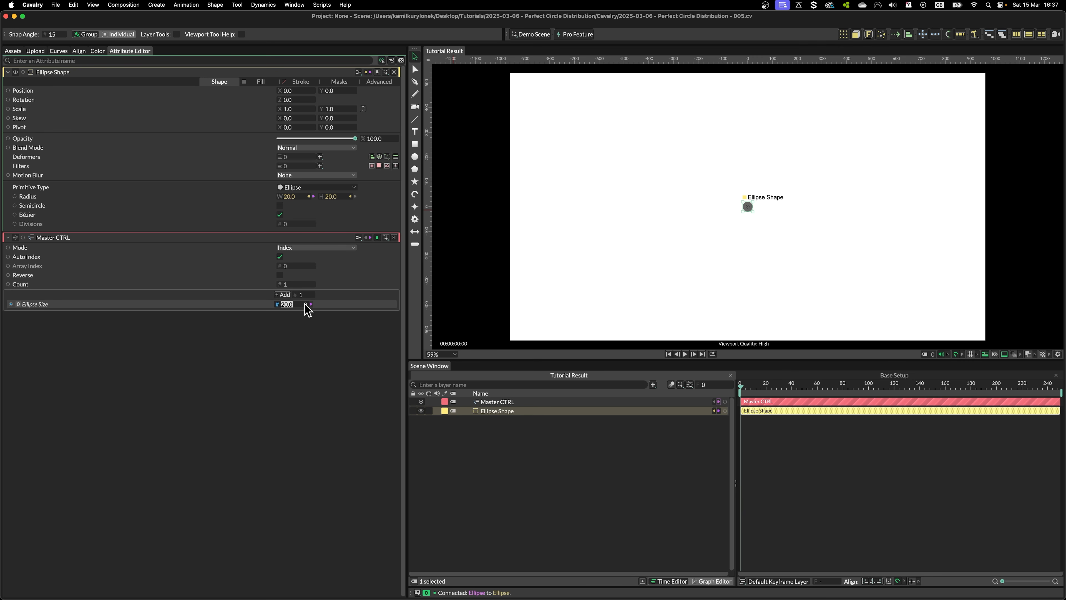
left_click(542, 468)
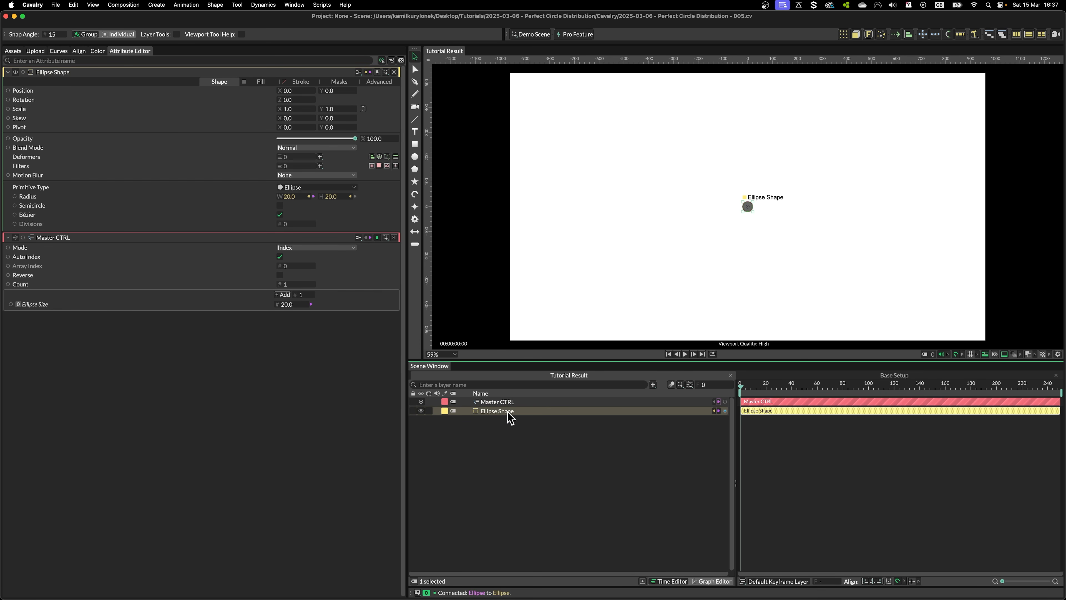
Duplicate the ellipse shape with a Duplicator and set its distribution to Circle.
left_click(844, 33)
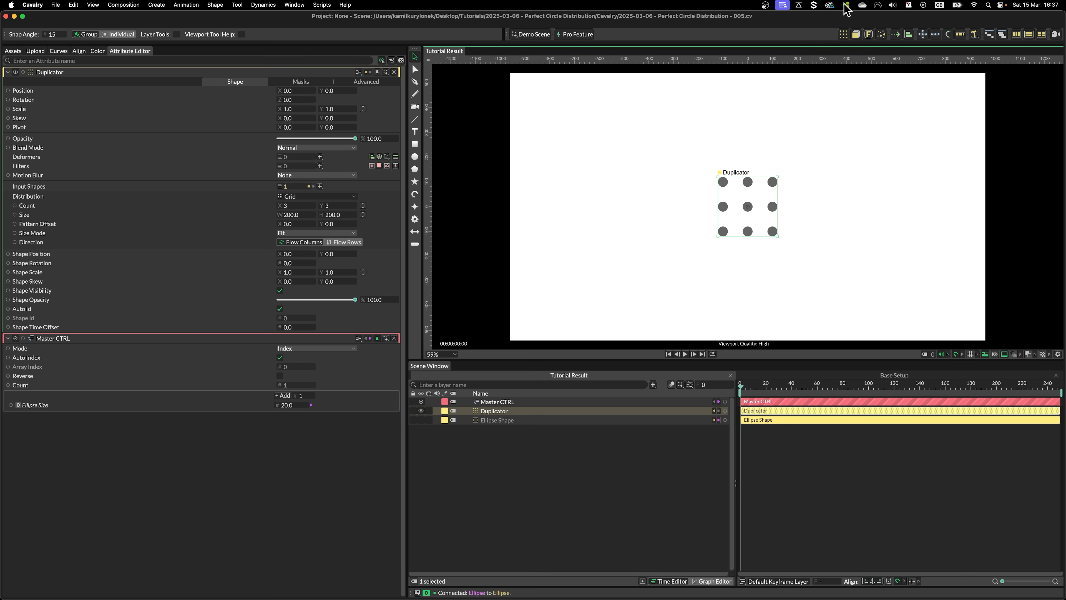
left_click(340, 197)
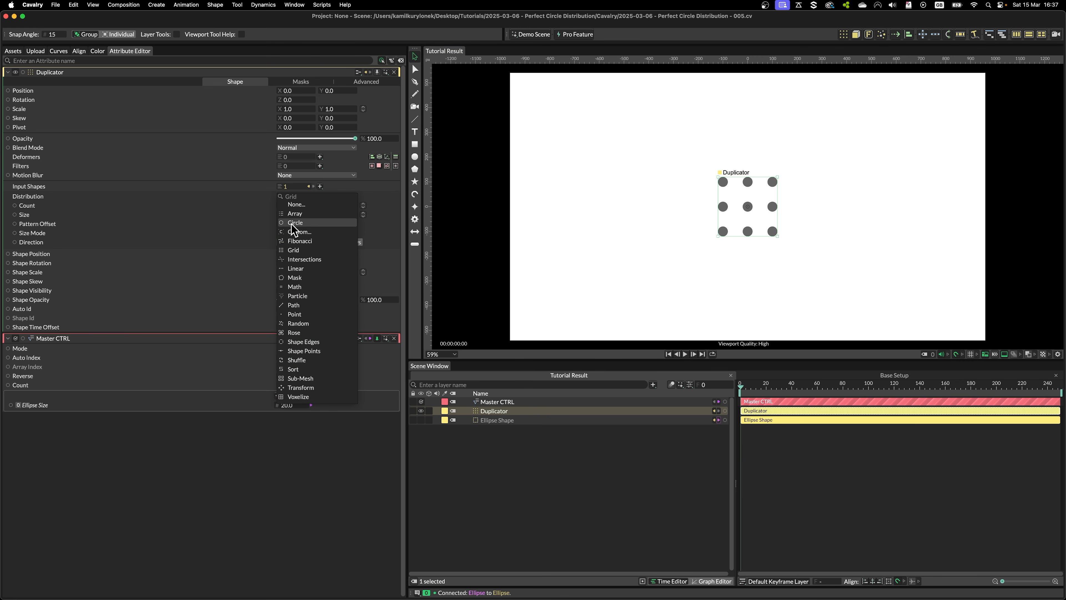
left_click(299, 224)
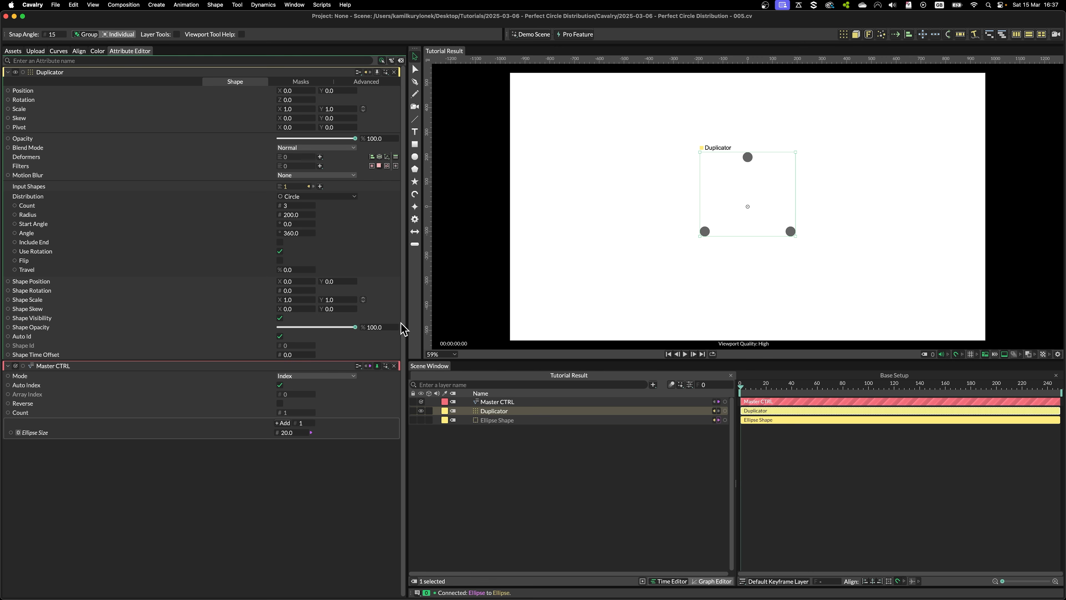
Rename the circular Duplicator layer as Initial Ring.
double_click(511, 412)
type("Initial Ring")
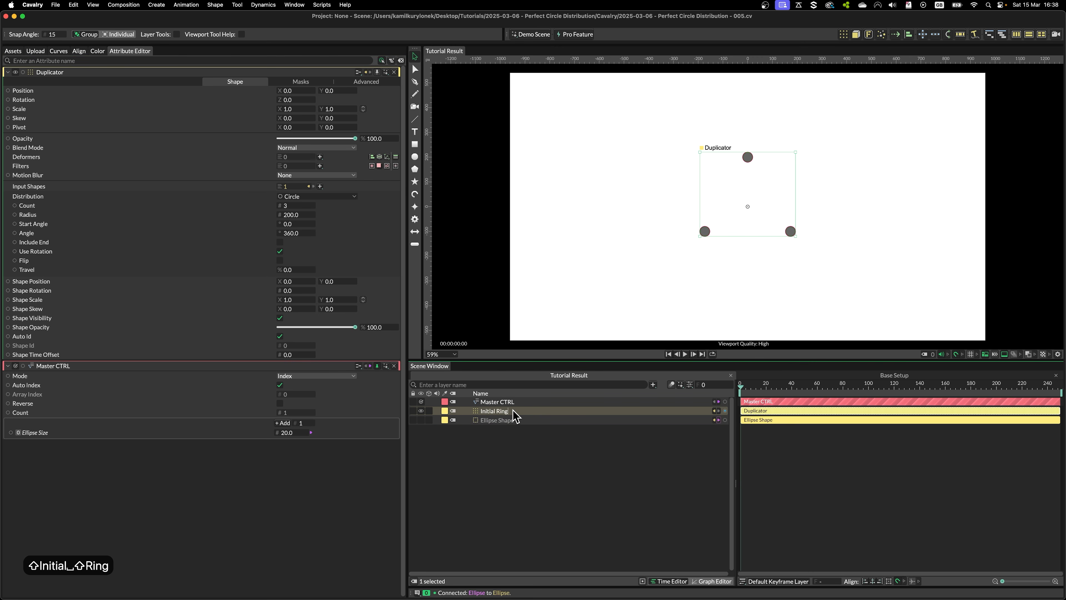
key("Return")
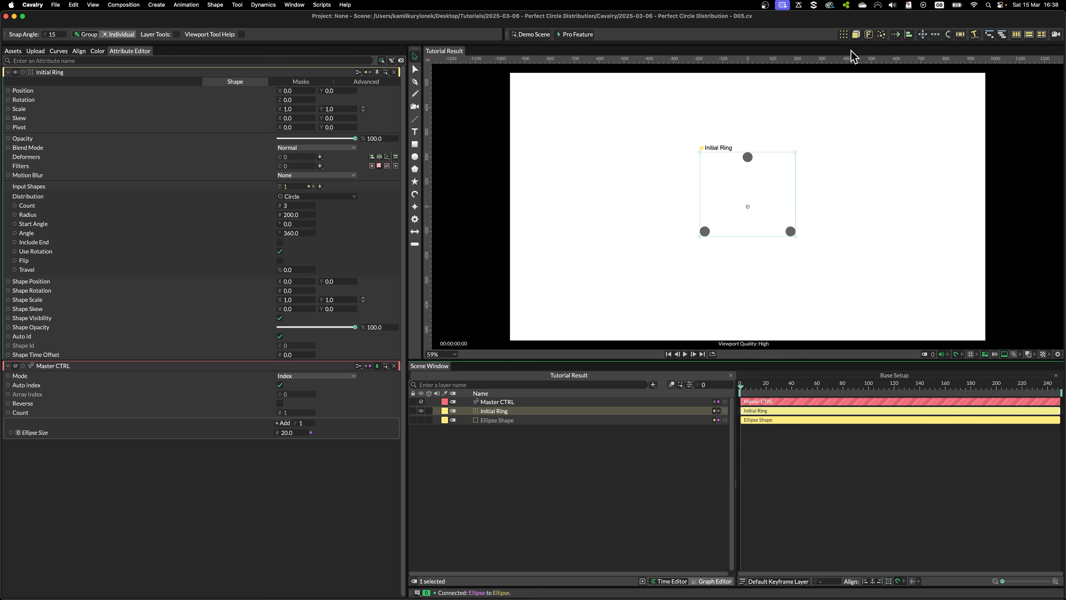
Apply a second Duplicator to Initial Ring and name it Perfect Circle Distribution.
left_click(844, 35)
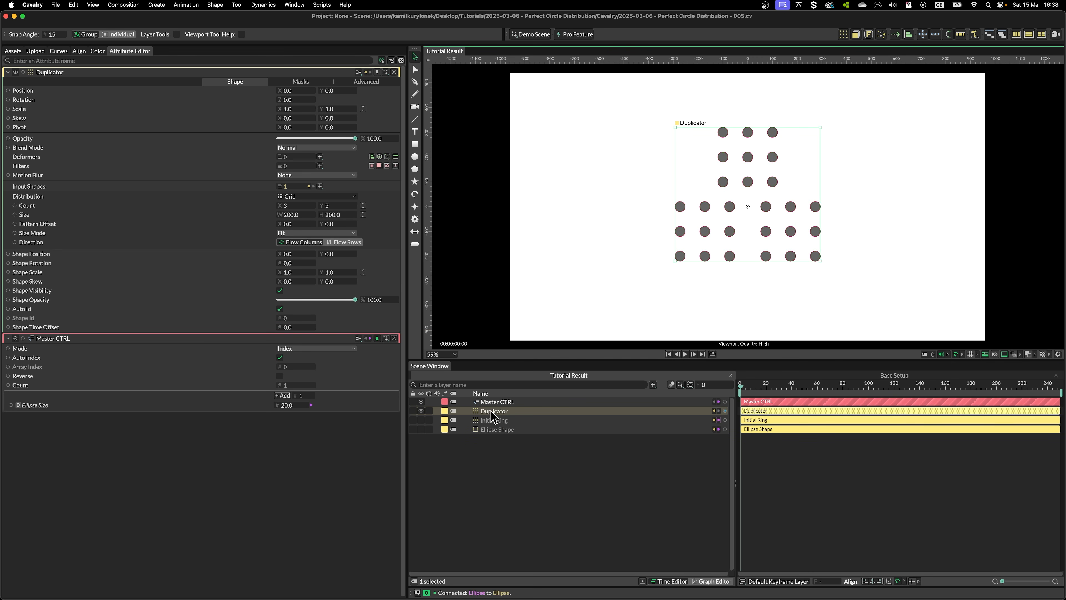
key("Return")
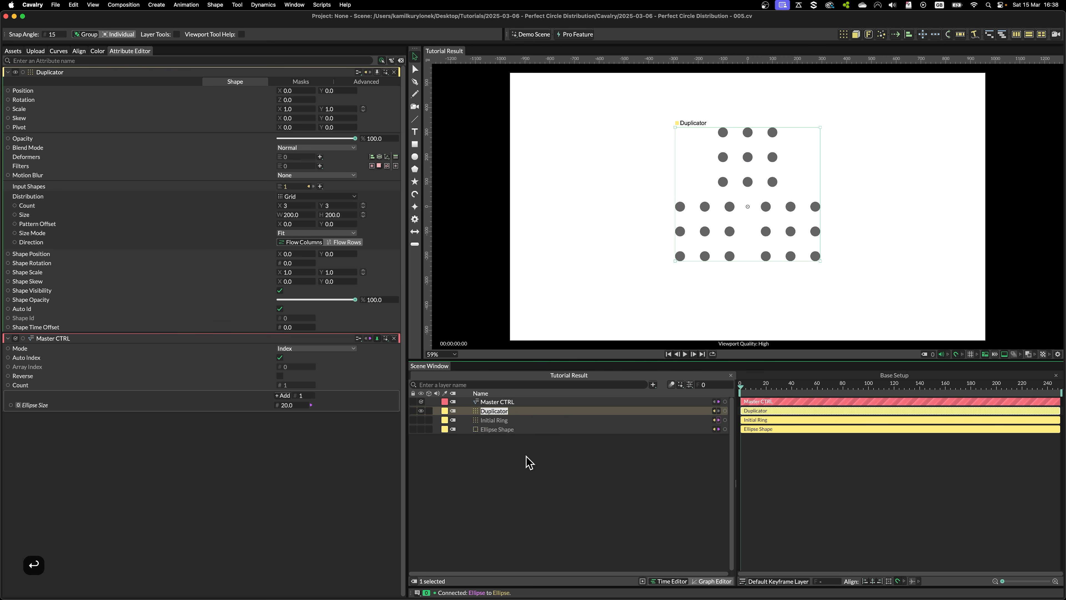
key("super+a")
type("Perfect Circle Distribution")
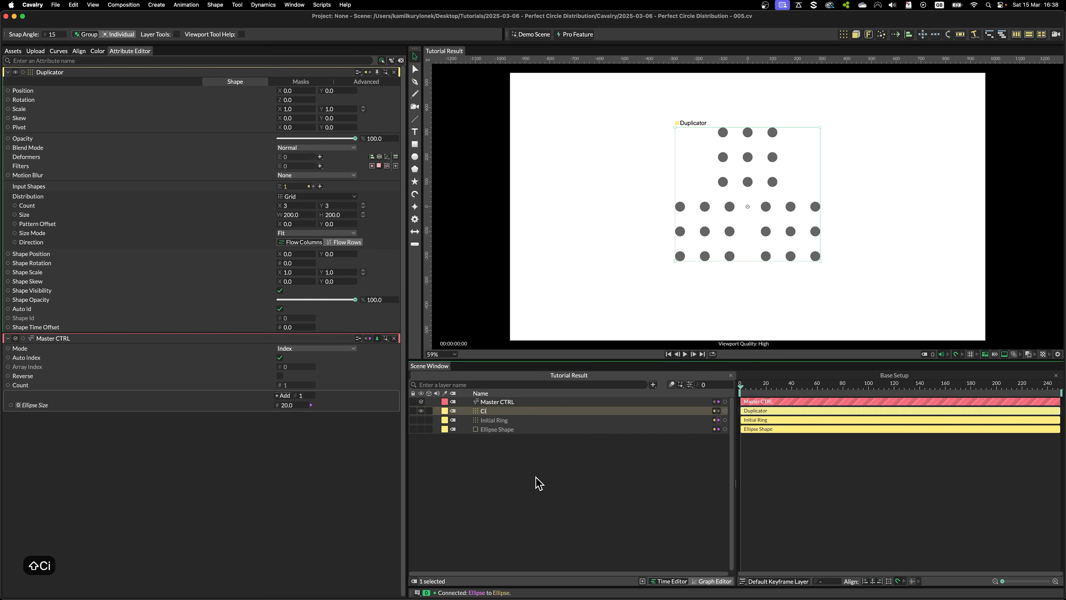
key("Return")
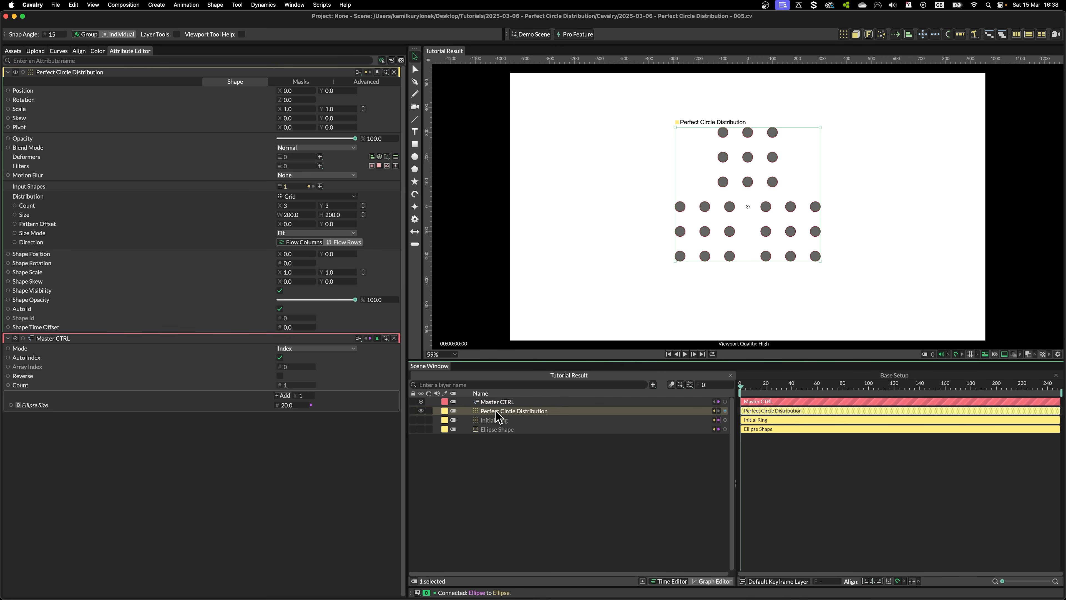
Set the Perfect Circle Distribution duplicator to a Point distribution with a count of 5.
left_click(302, 197)
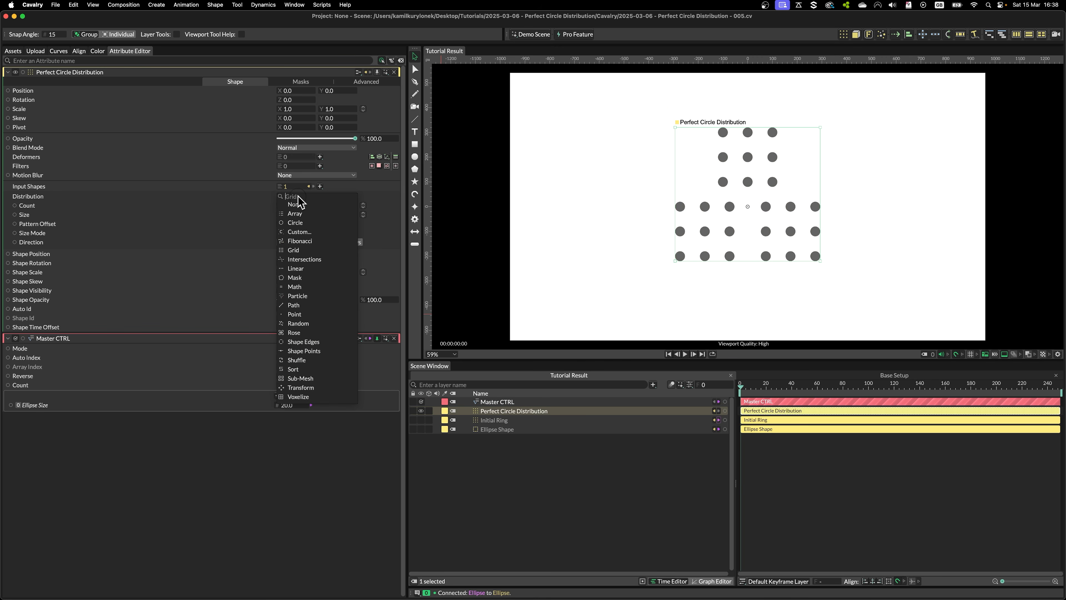
left_click(300, 314)
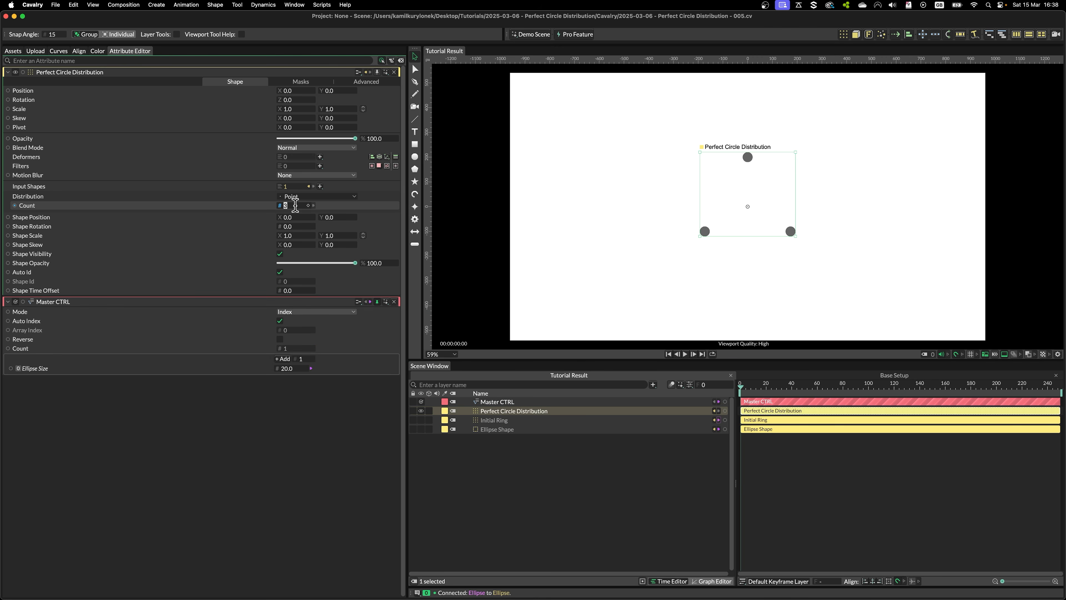
type("5")
key("Return")
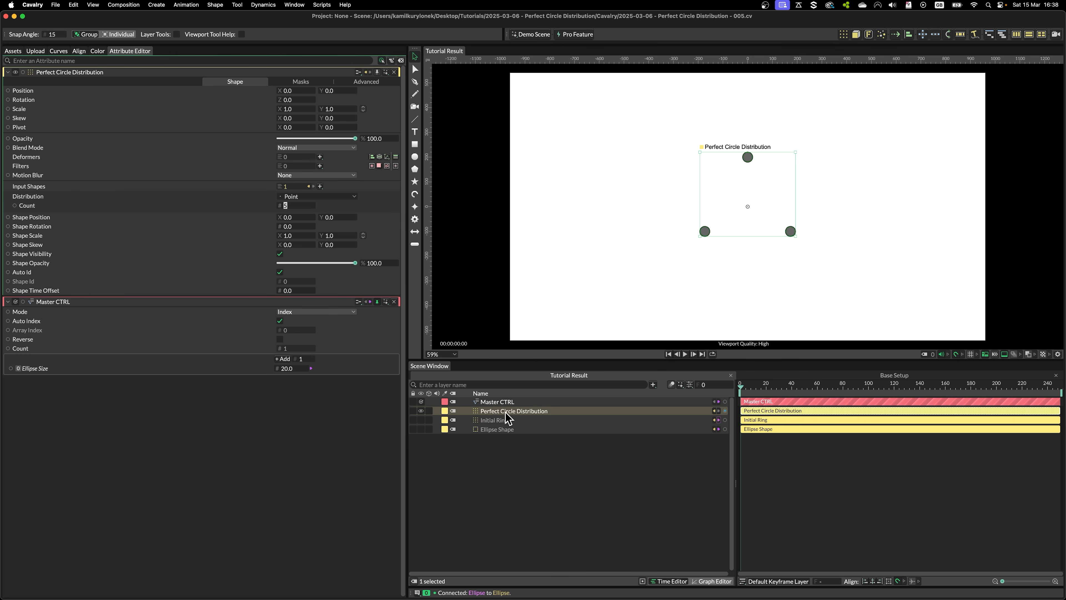
Drive the Radius of the Initial Ring's circle distribution with a new Jsmath utility and open the utility's attributes.
left_click(494, 420)
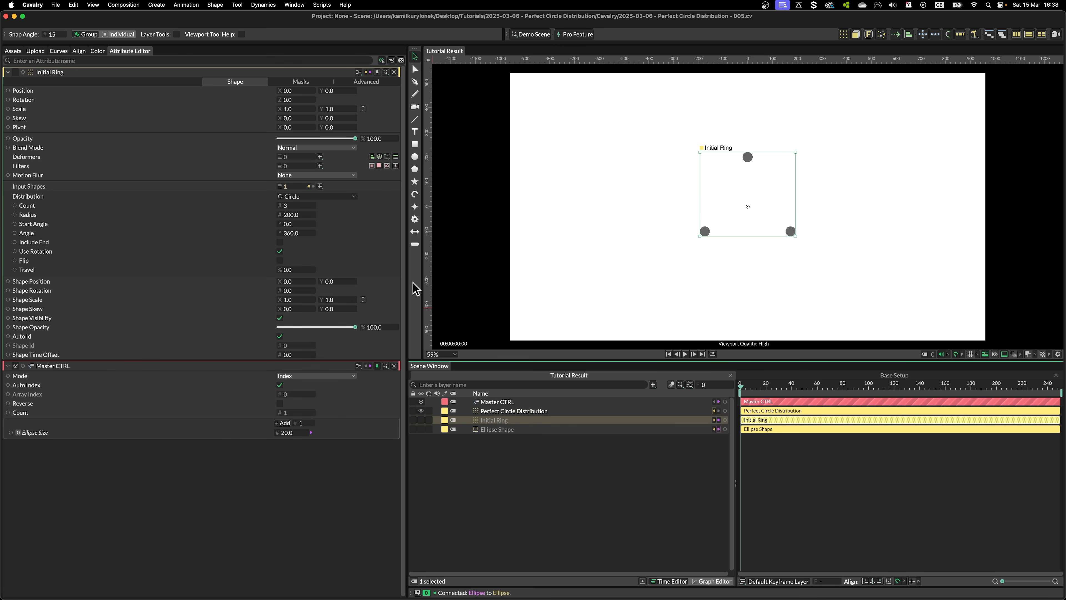
left_click_drag(290, 214, 269, 202)
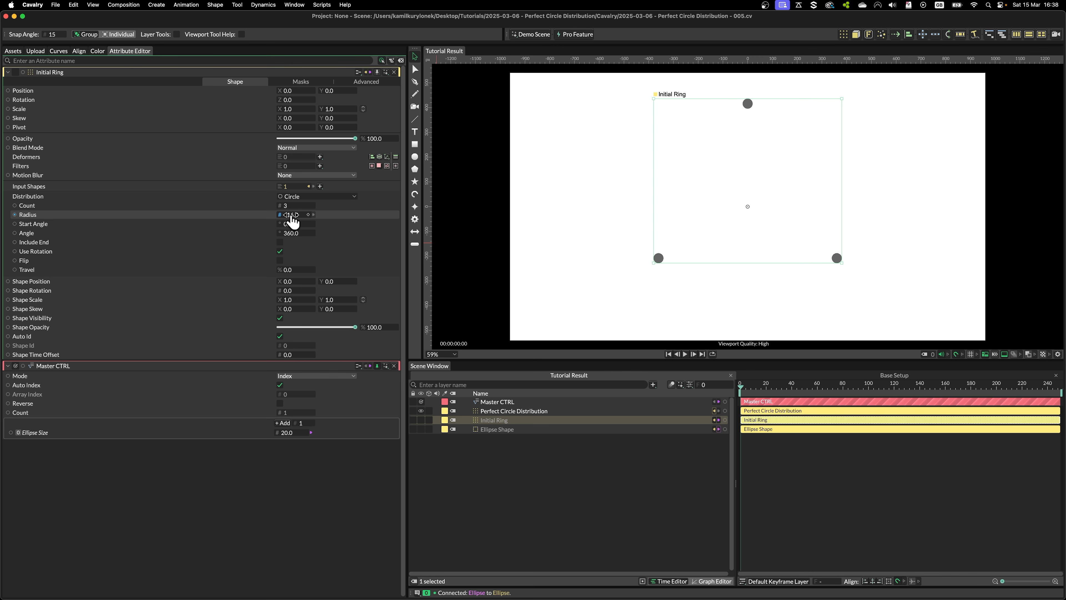
left_click(226, 214)
right_click(186, 214)
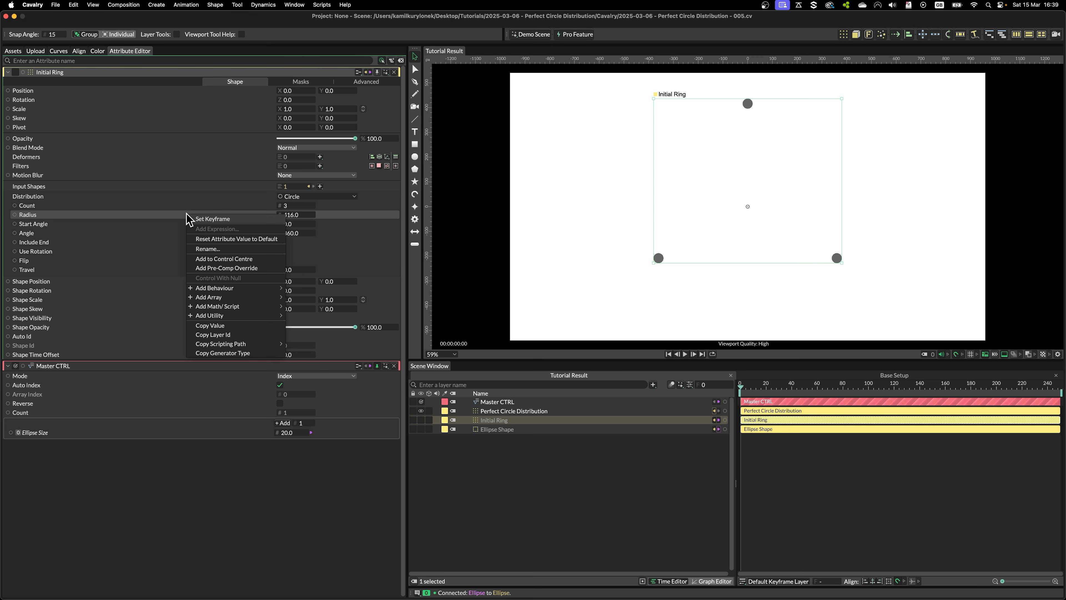
mouse_move(282, 306)
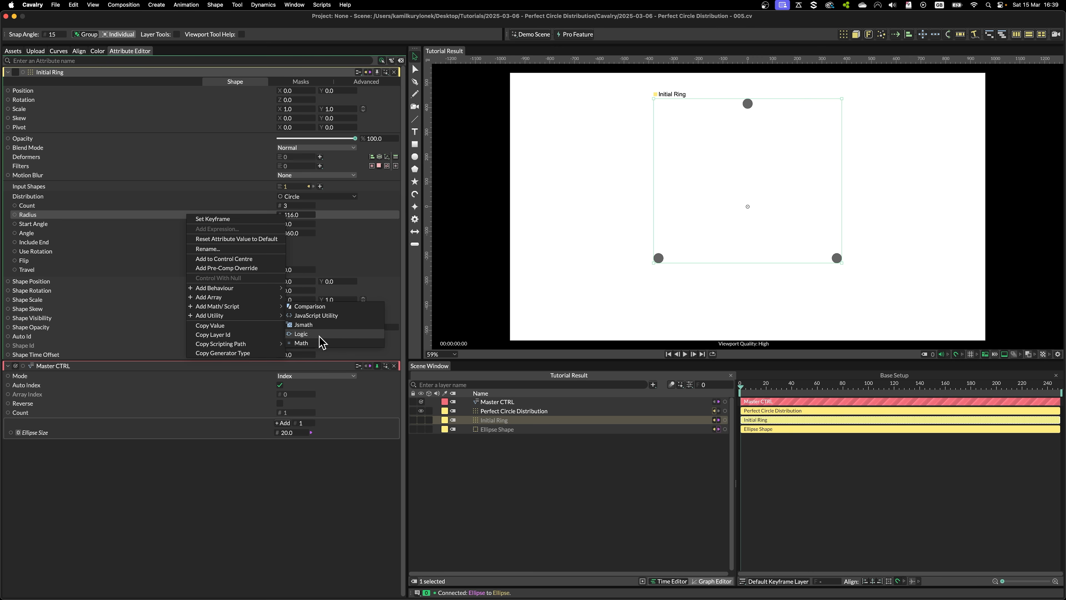
left_click(304, 324)
left_click_drag(488, 418, 498, 430)
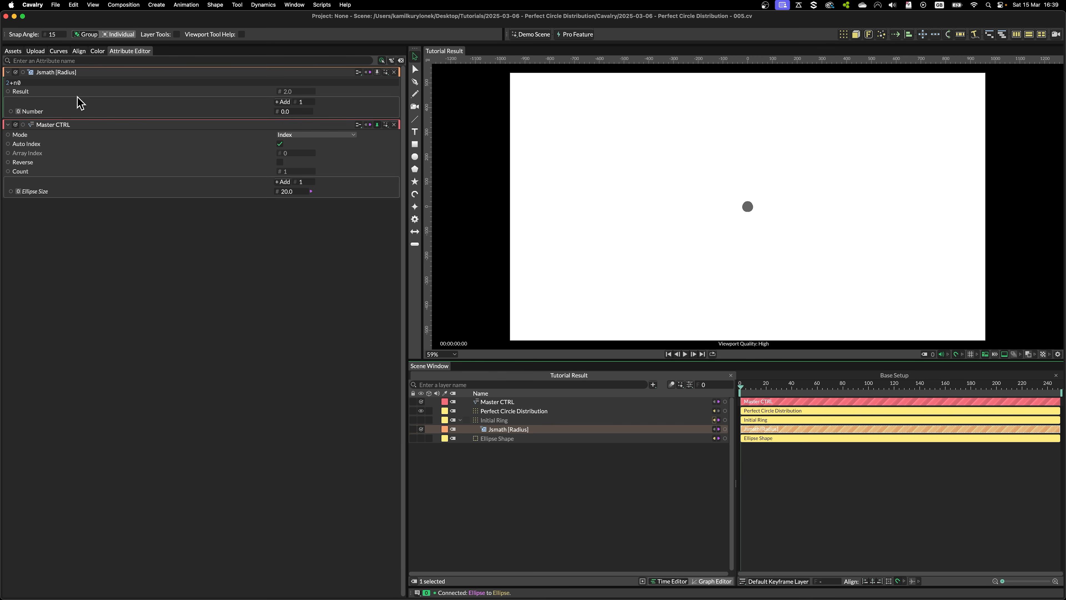
Rename the Number input of the radius Jsmath utility as Initial Radius.
right_click(109, 115)
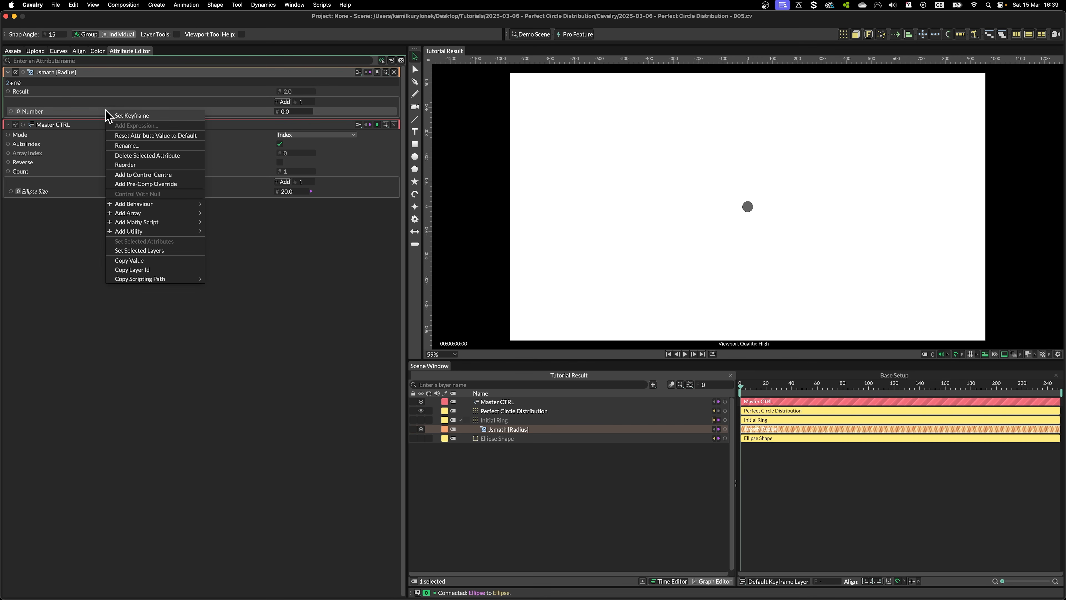
left_click(147, 154)
key("super+a")
key("BackSpace")
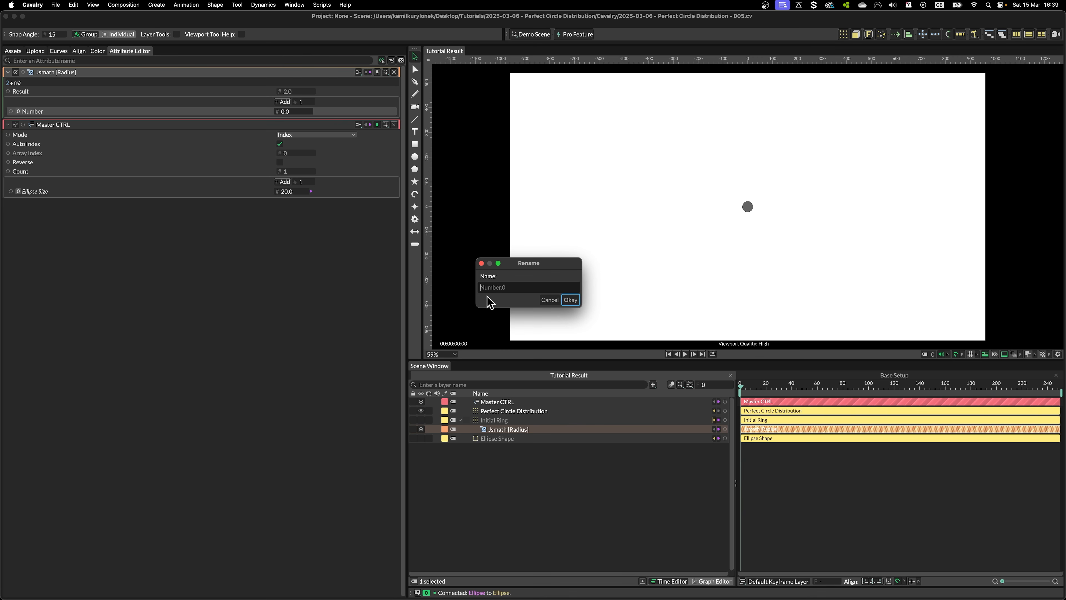
type("Initial Radius")
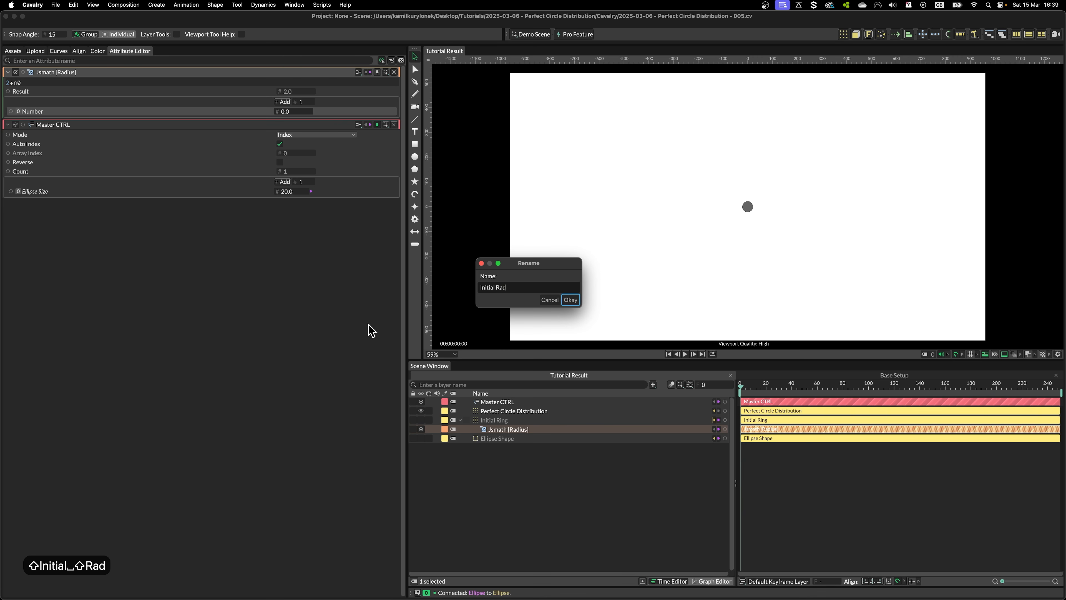
key("Return")
Rename the new Master CTRL value as Initial Radius Size and connect it to the InitialRadius input of Jsmath [Radius].
right_click(41, 154)
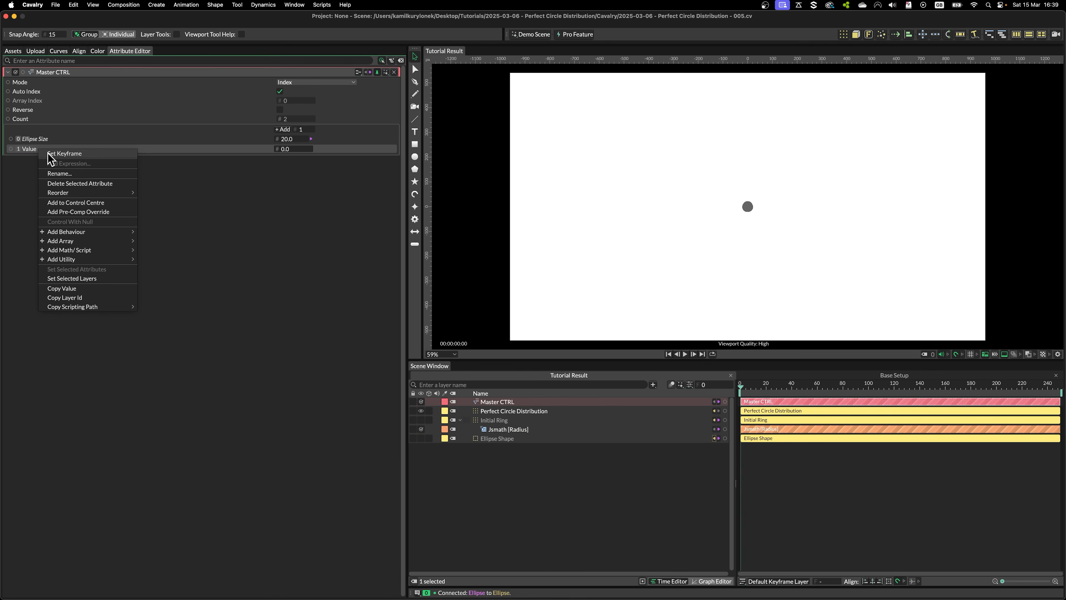
left_click(67, 175)
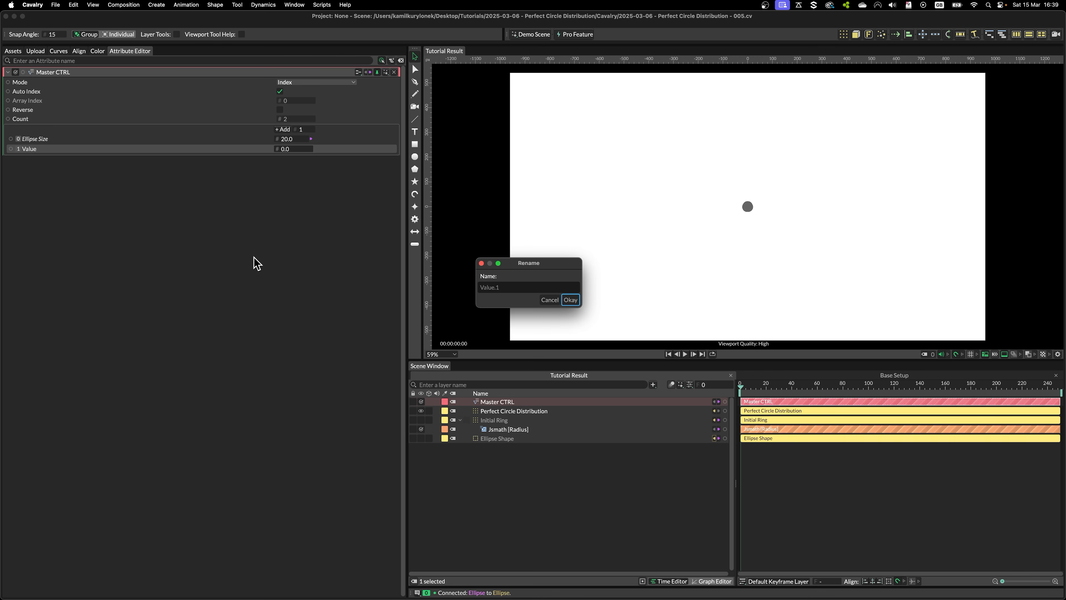
type("Initial Radius Size")
key("Return")
left_click(500, 429)
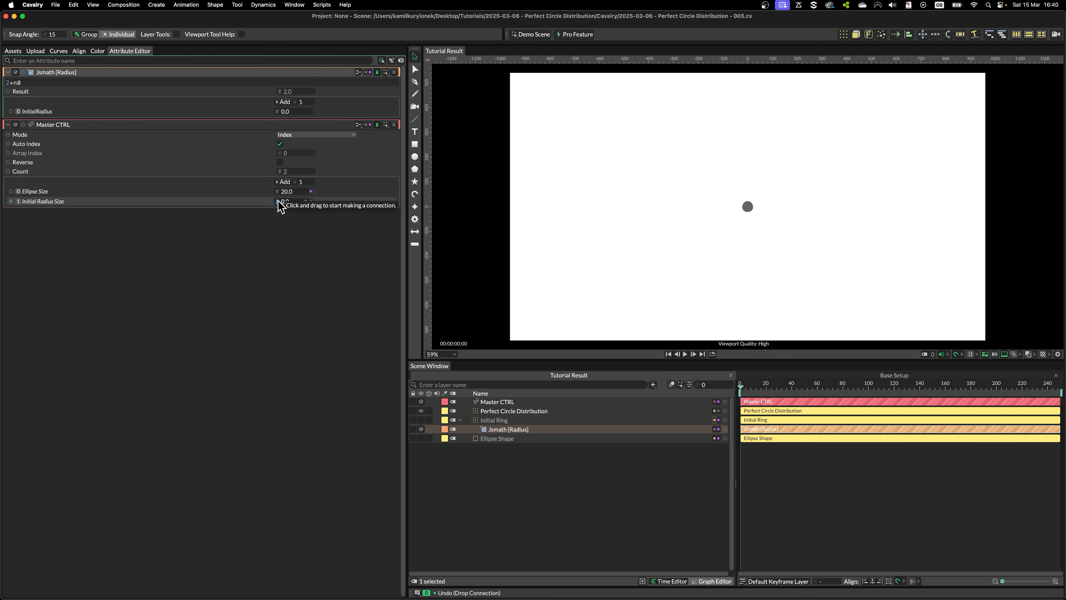
left_click_drag(279, 203, 291, 112)
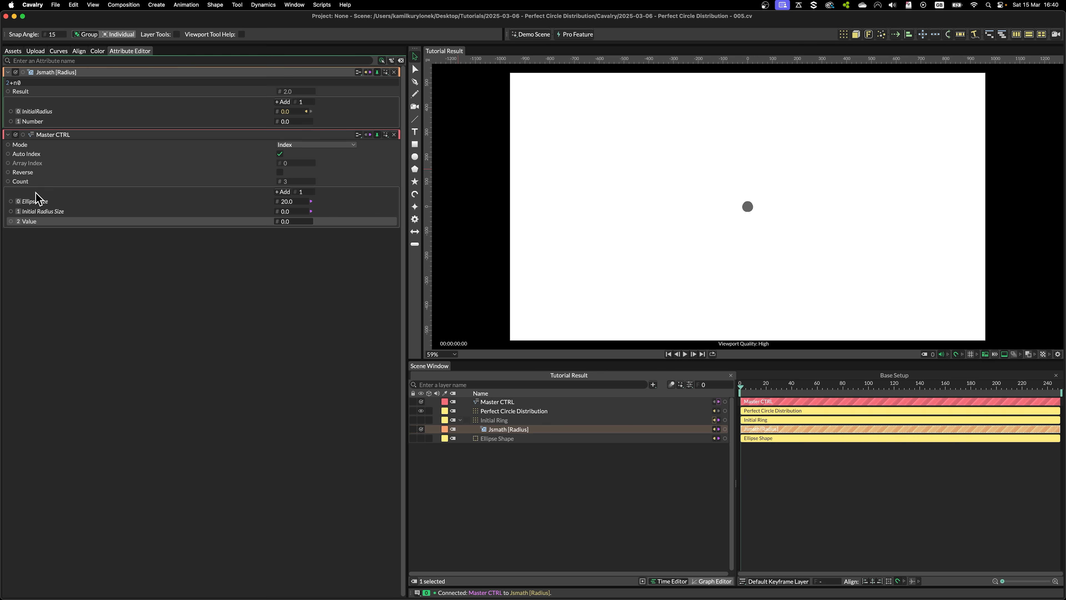
Rename the third Master CTRL value as Radius Multiplier.
right_click(40, 220)
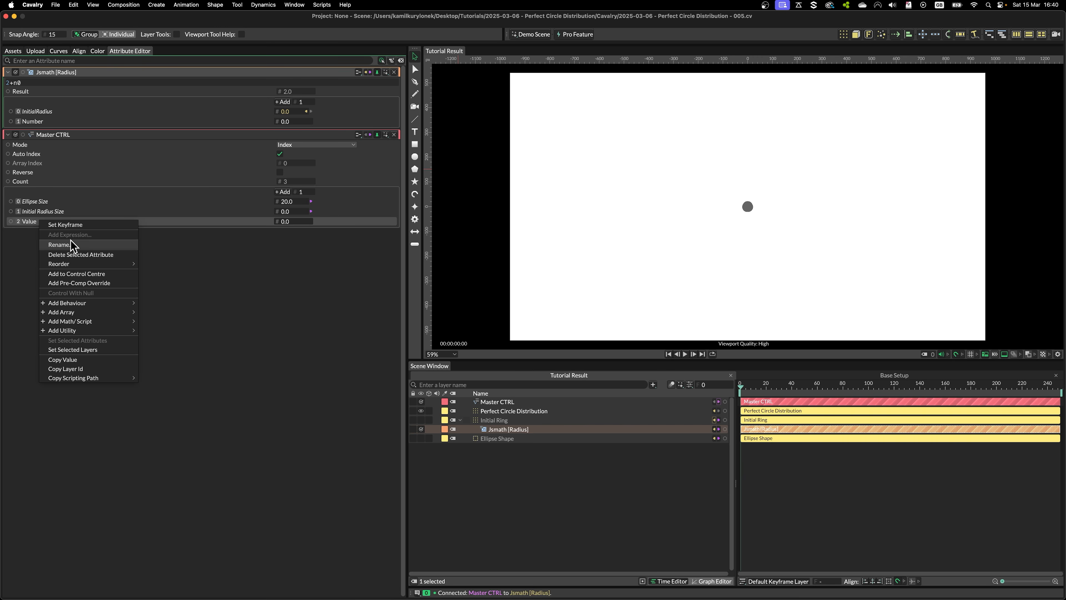
left_click(76, 248)
type("Radius_Multiplier")
key("Return")
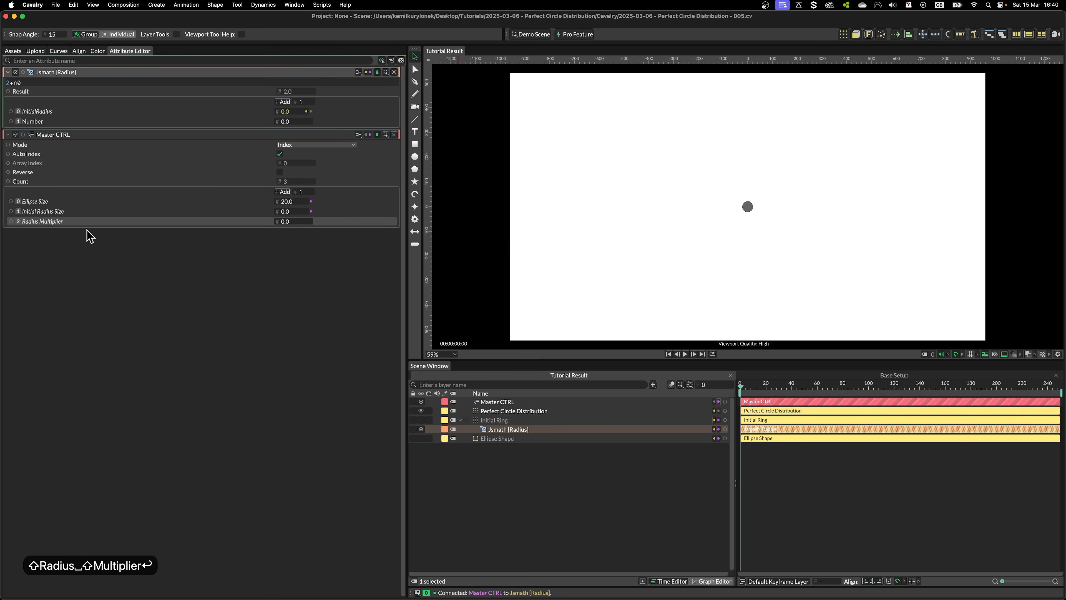
Rename the second Jsmath [Radius] input as Radius Multiplier and connect Master CTRL's Radius Multiplier value to it.
right_click(40, 121)
left_click(63, 146)
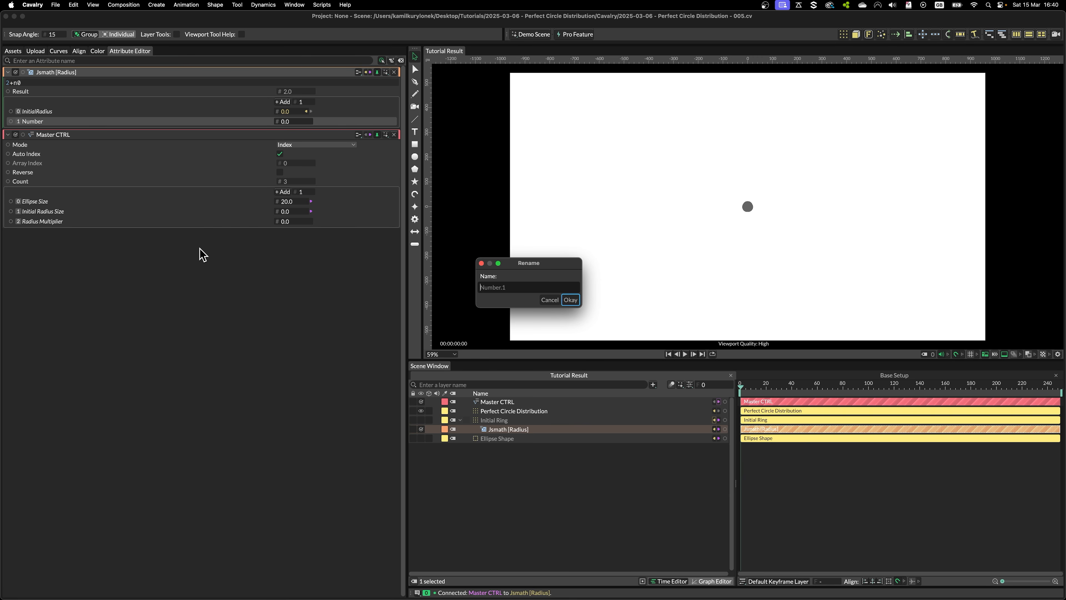
type("Radius_Multiplier")
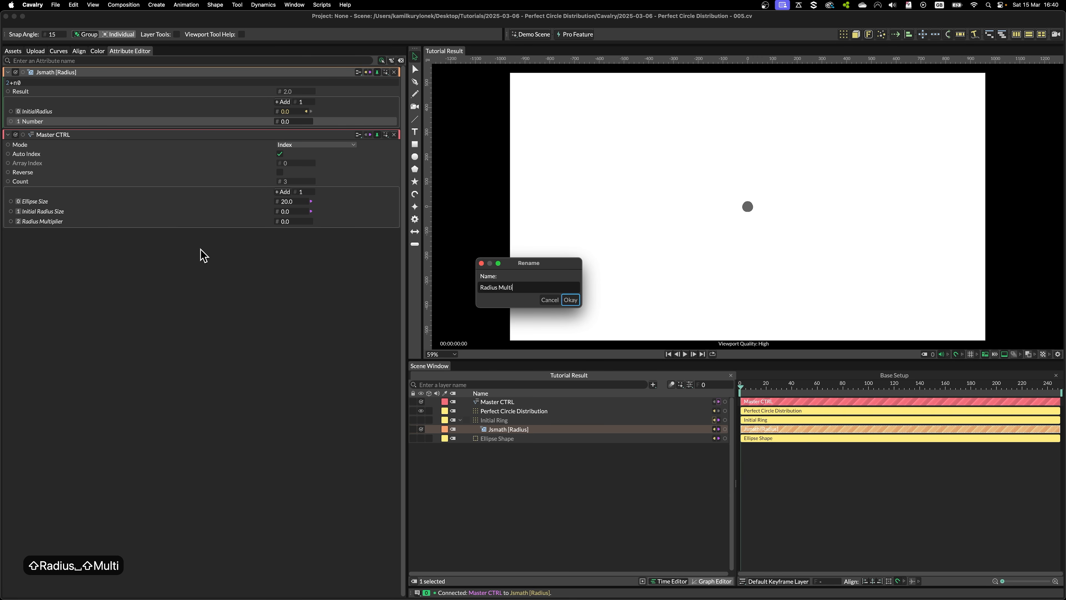
key("Return")
left_click_drag(276, 221, 295, 120)
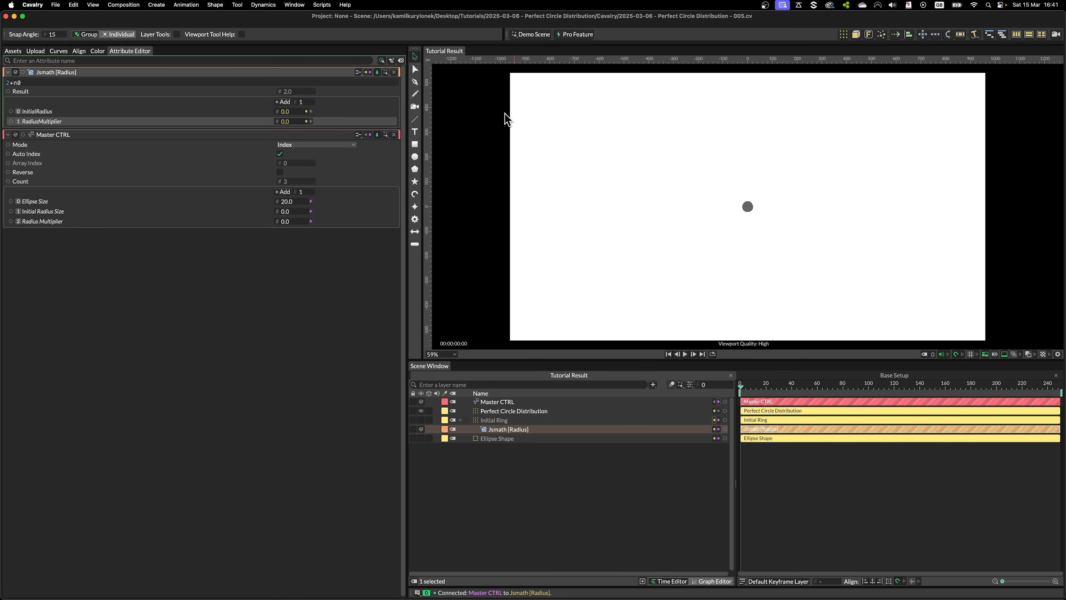
Add a third input to Jsmath [Radius] and rename it as IndextContext.
left_click(282, 103)
right_click(45, 132)
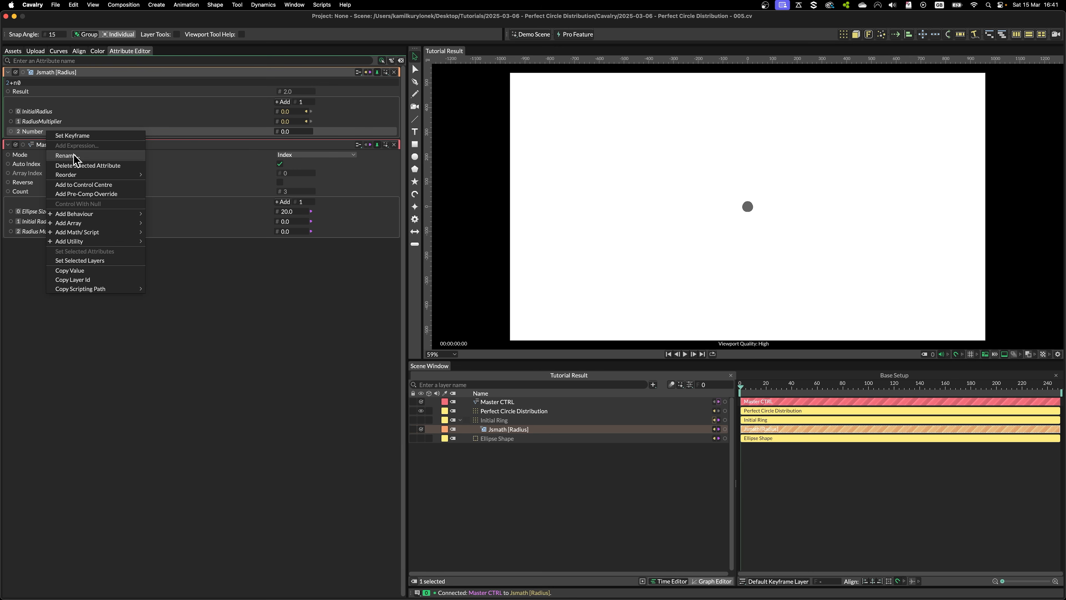
left_click(67, 155)
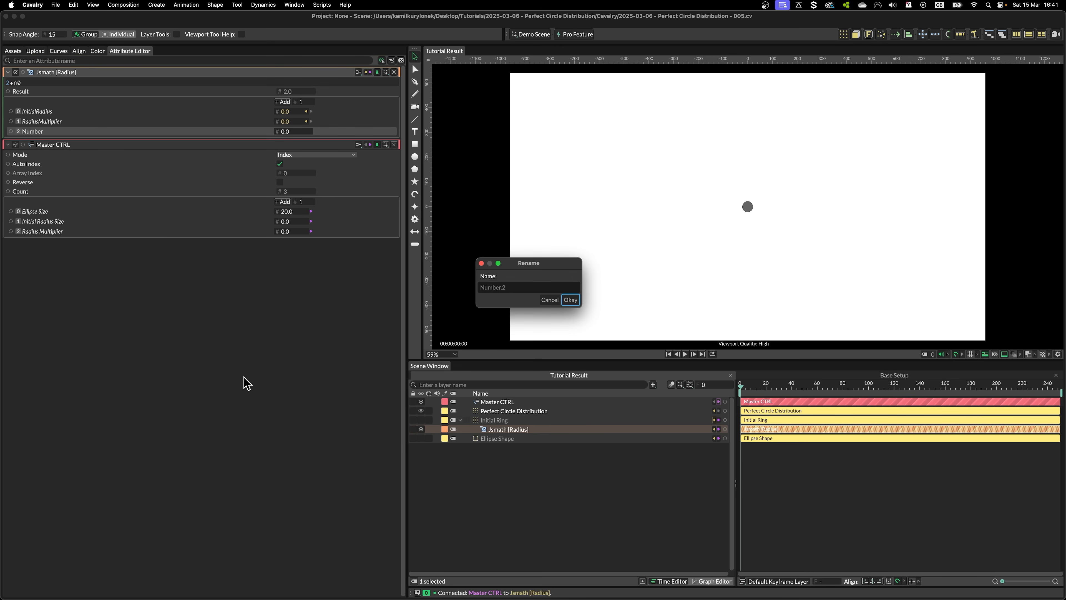
type("IndextContext")
key("Return")
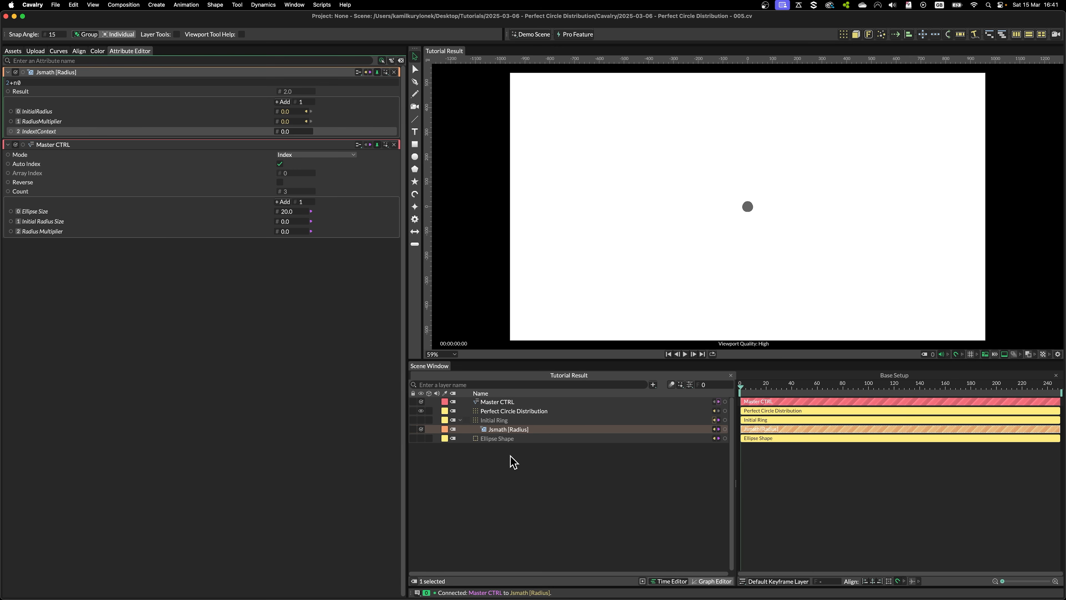
Connect the Index Context of the Perfect Circle Distribution duplicator to the IndextContext input of Jsmath [Radius].
left_click(510, 411)
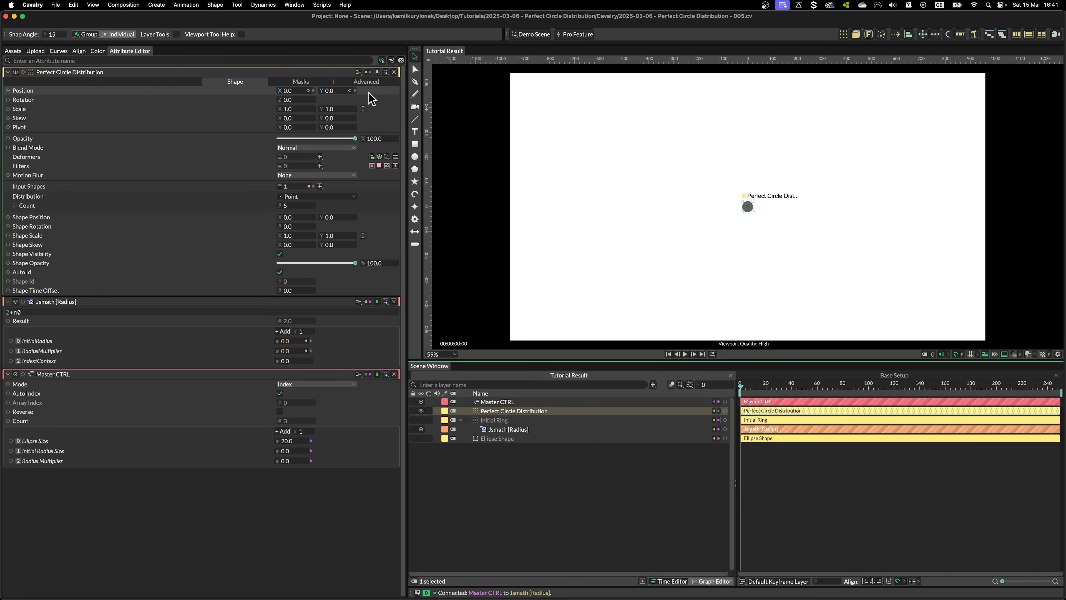
left_click(366, 82)
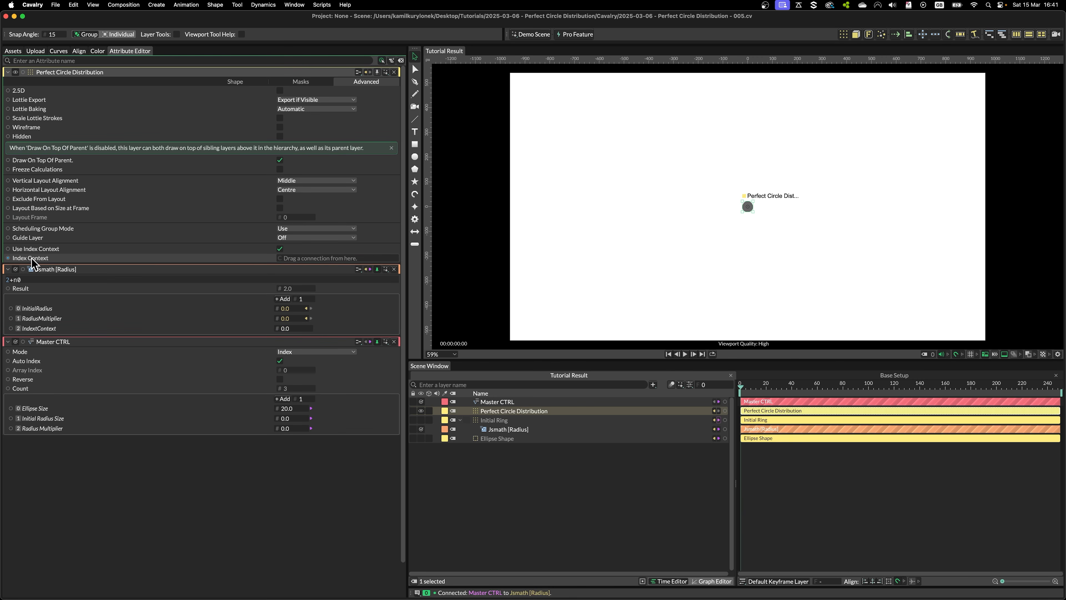
left_click_drag(13, 258, 38, 332)
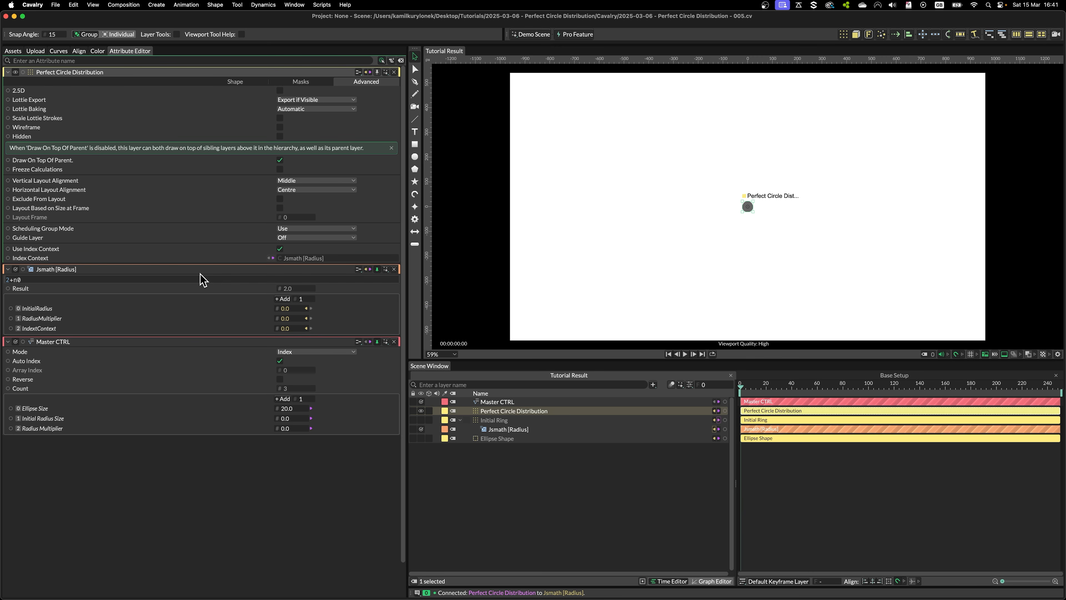
Clear the Jsmath [Radius] expression and set Master CTRL's Initial Radius Size to 50 and Radius Multiplier to 1.5.
key("super+a")
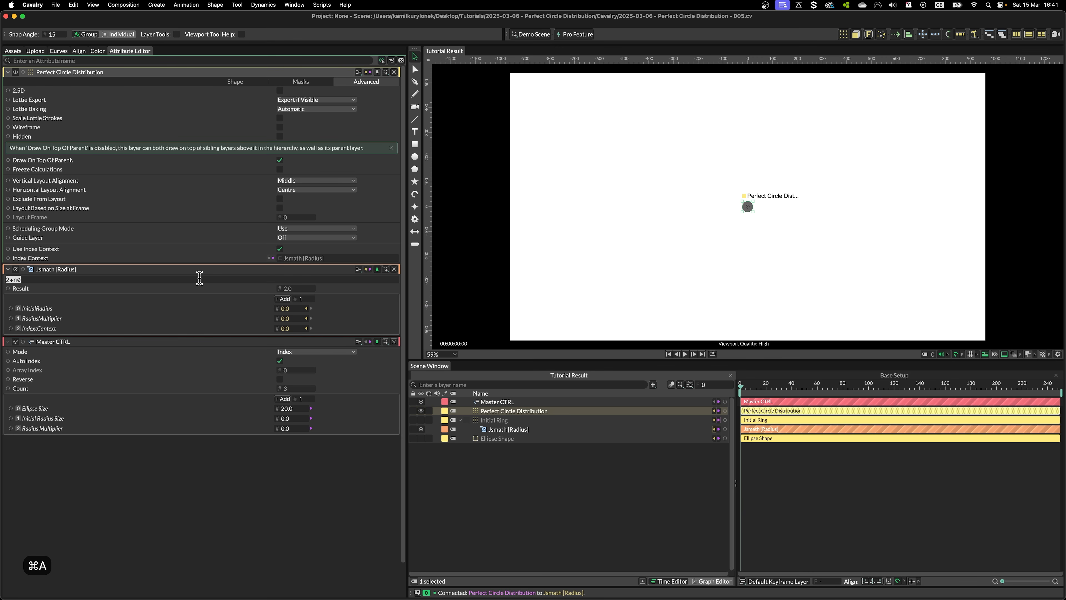
key("BackSpace")
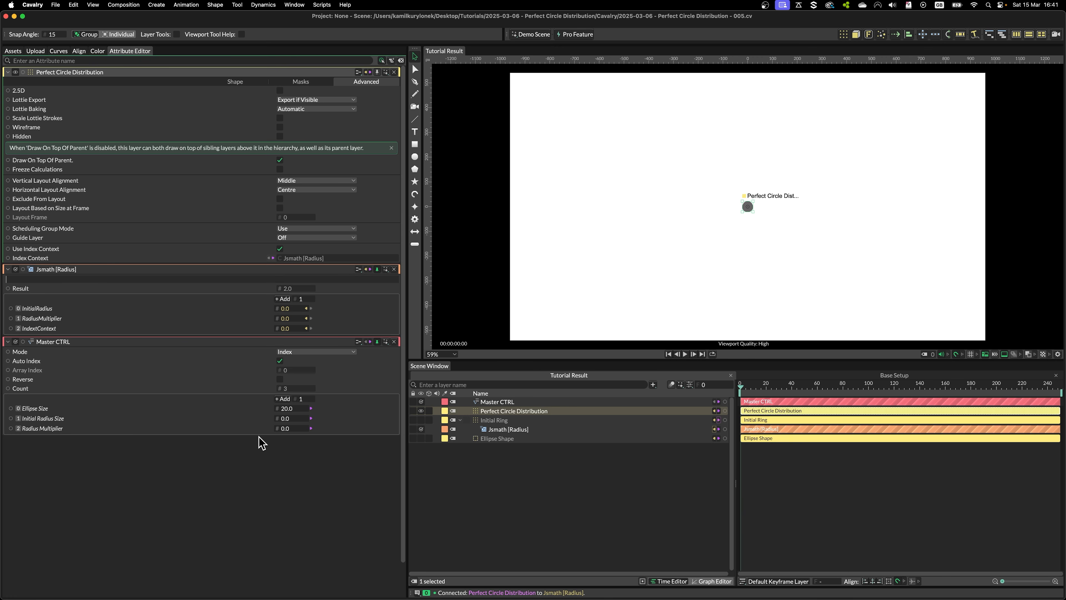
left_click(285, 418)
type("50")
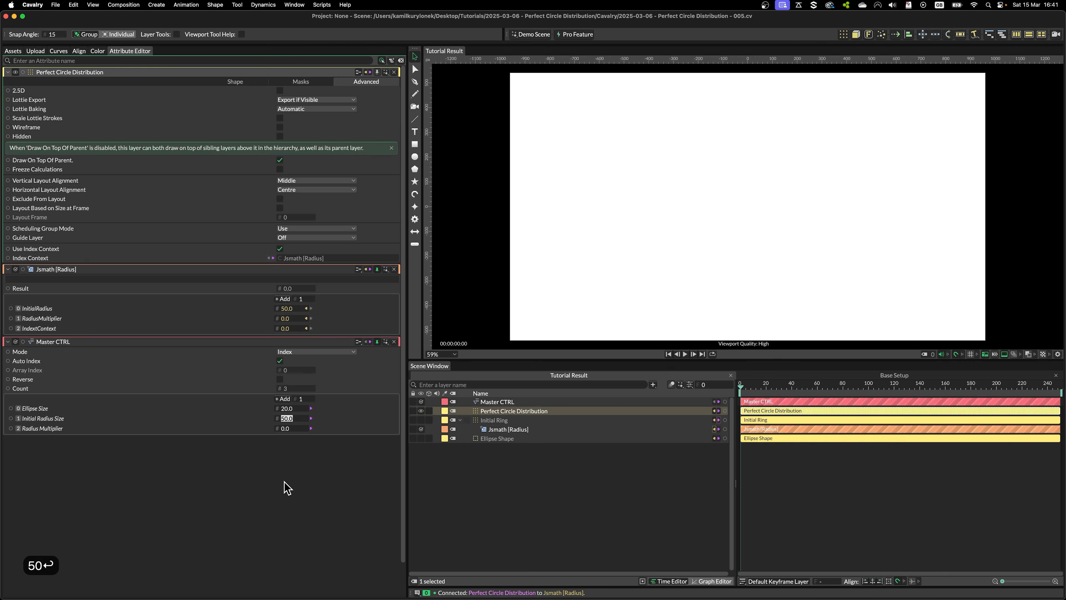
left_click(289, 429)
type("1.5")
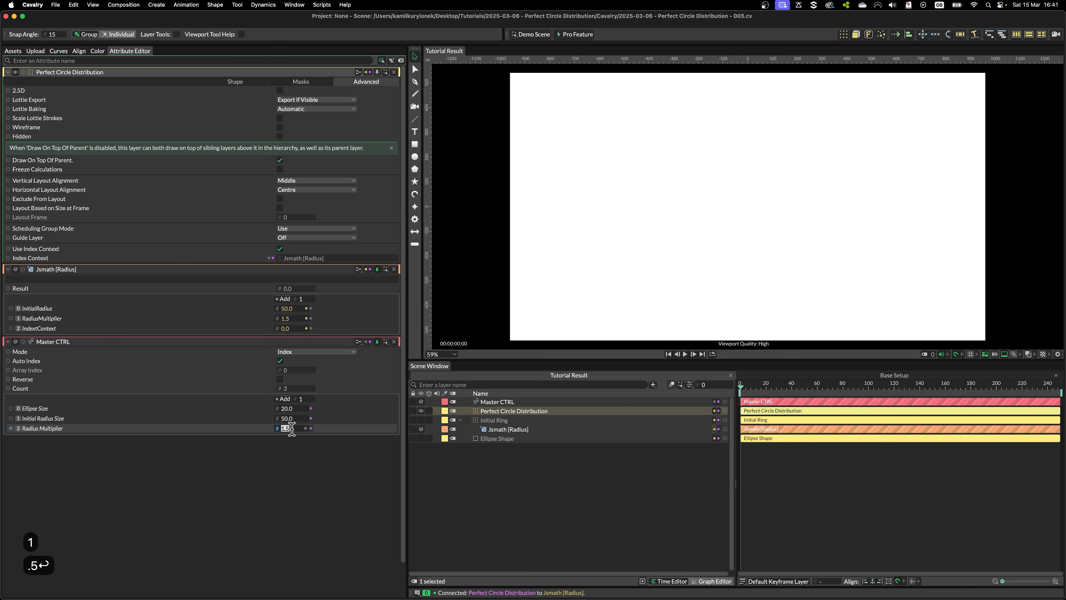
key("Return")
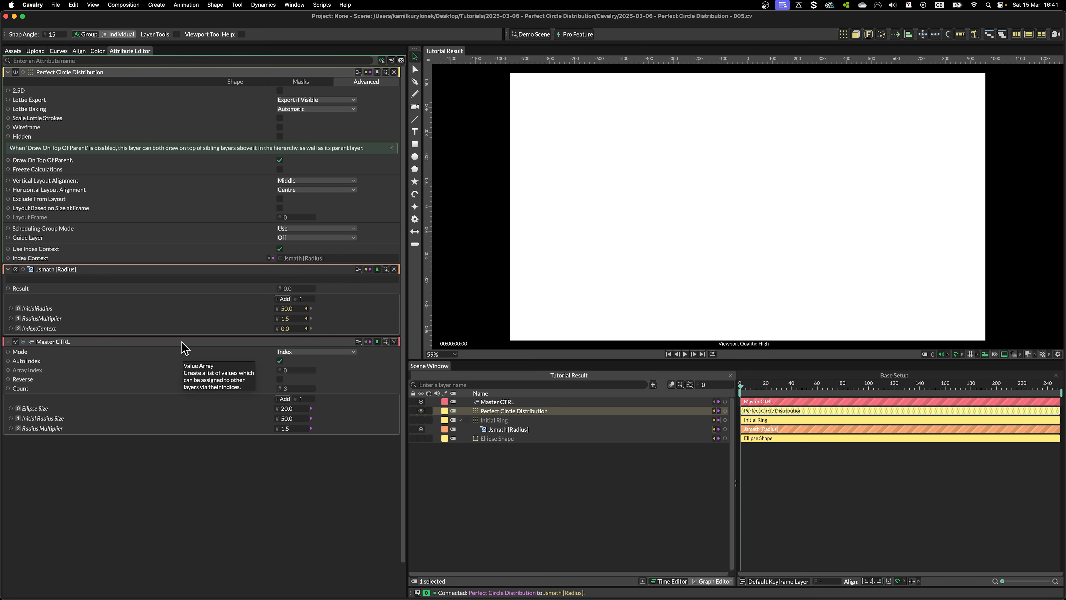
Try n0 as the Jsmath [Radius] expression and replace it with (n0 * n1) * n2.
type("n0")
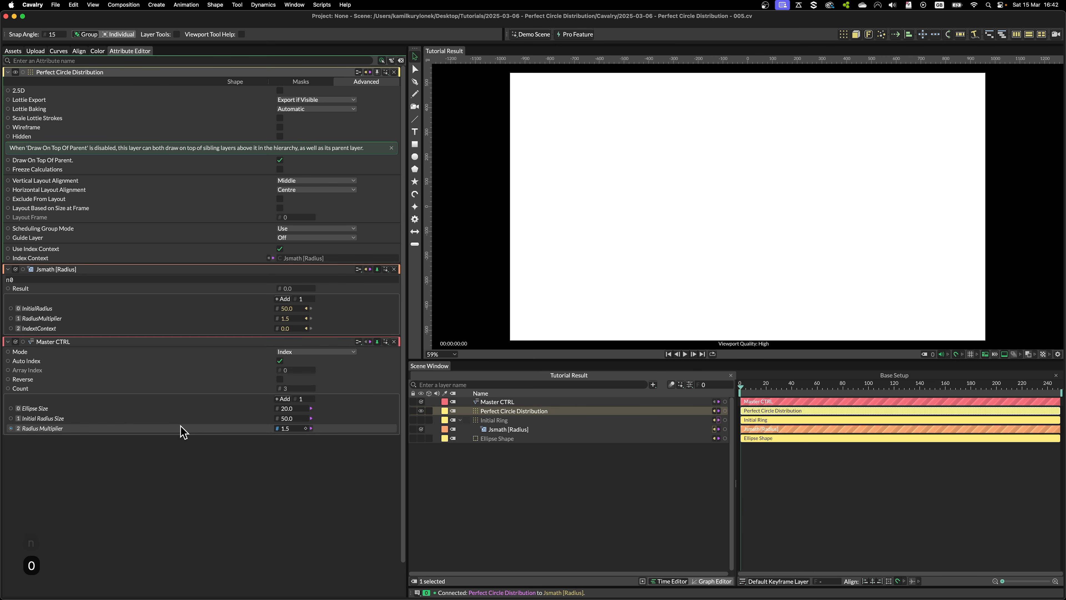
left_click(193, 476)
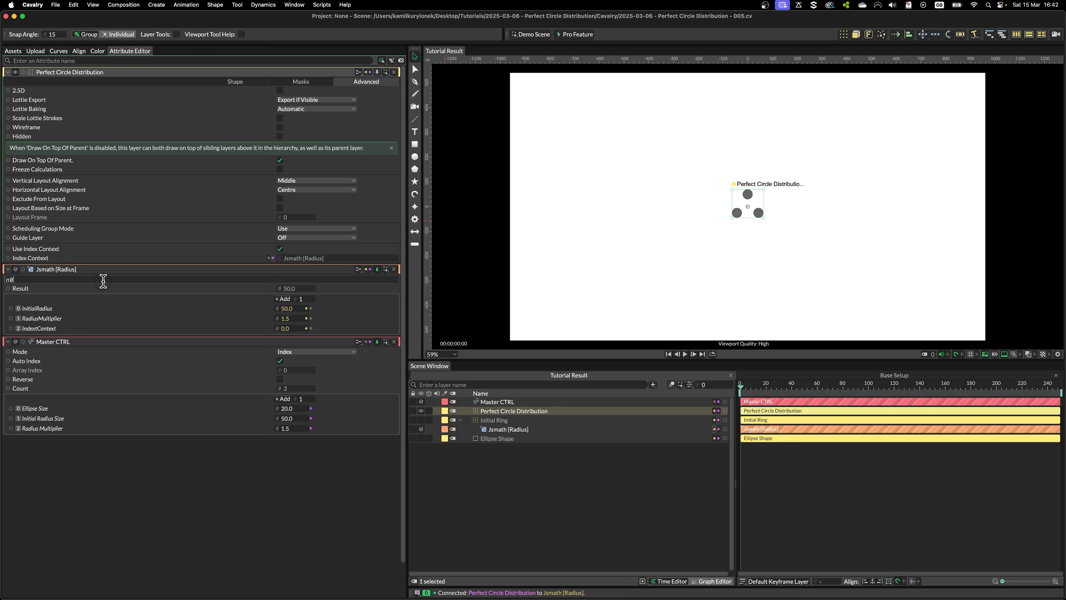
key("super+a")
key("BackSpace")
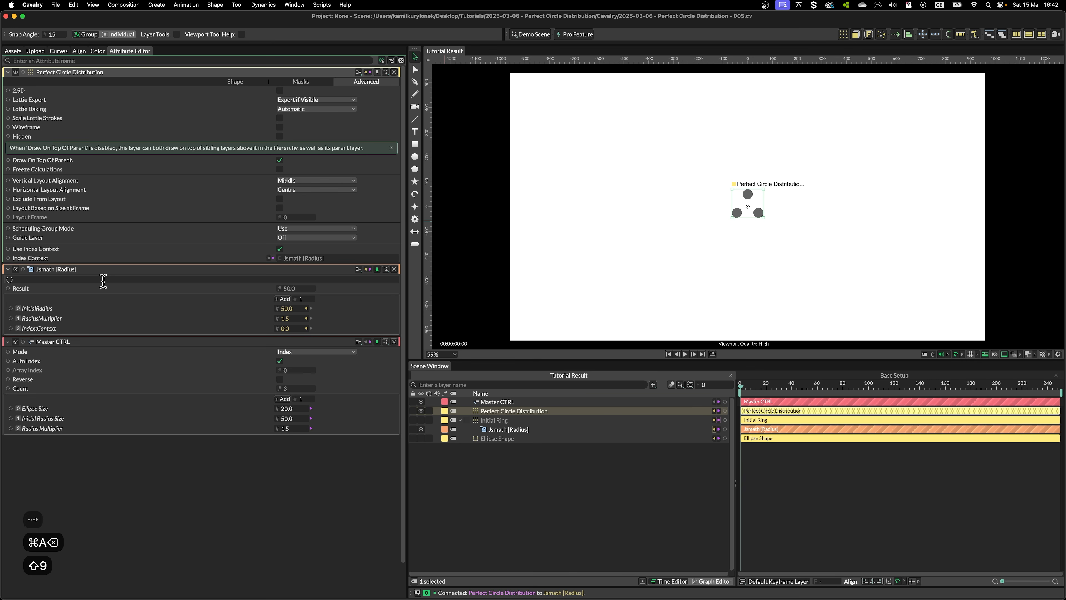
type("(n0")
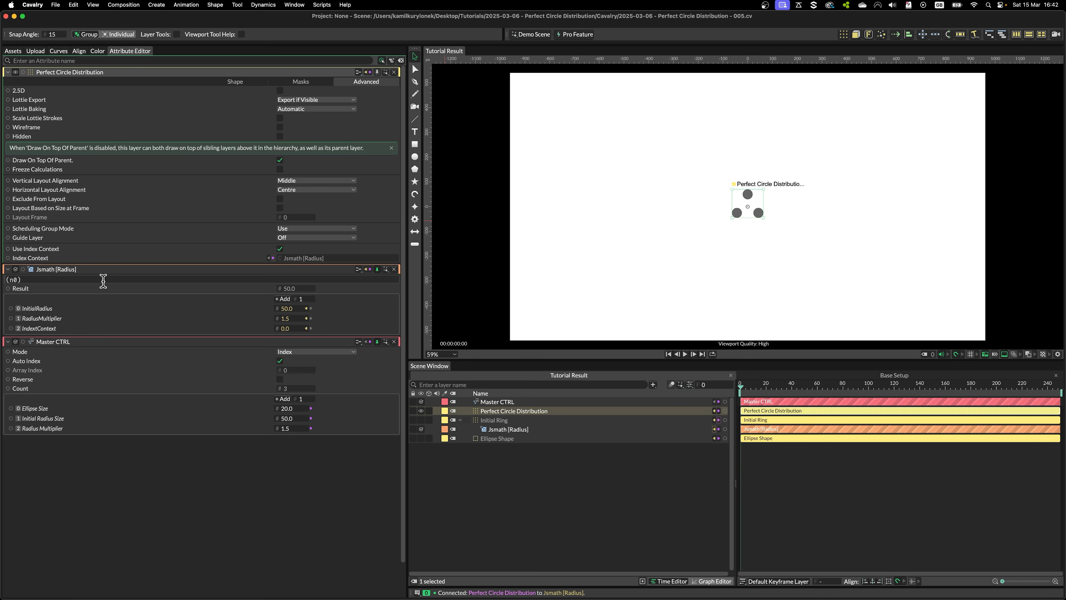
type(" * ")
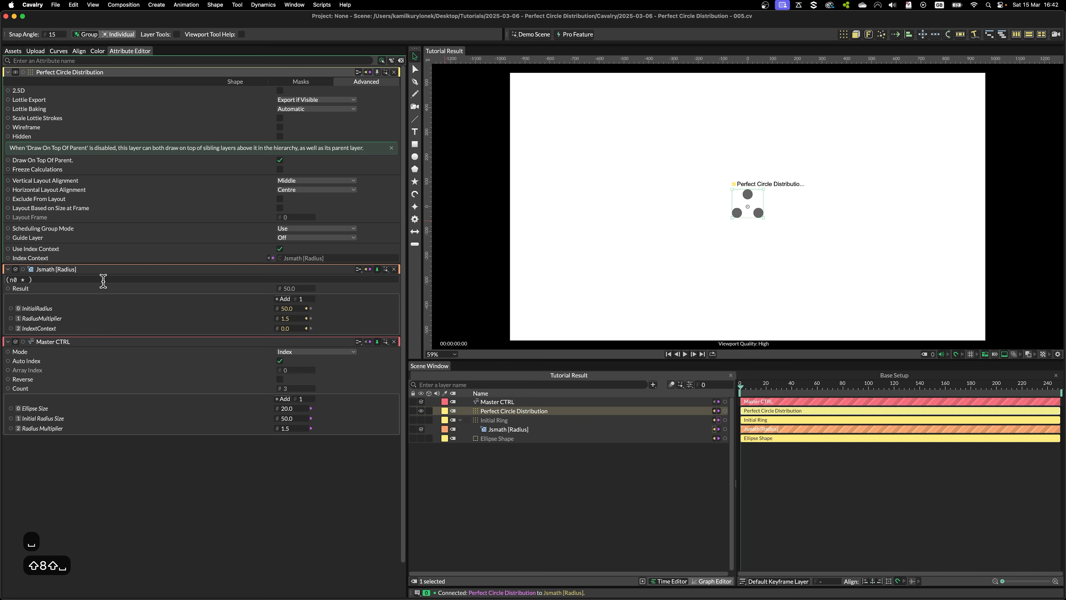
type("n")
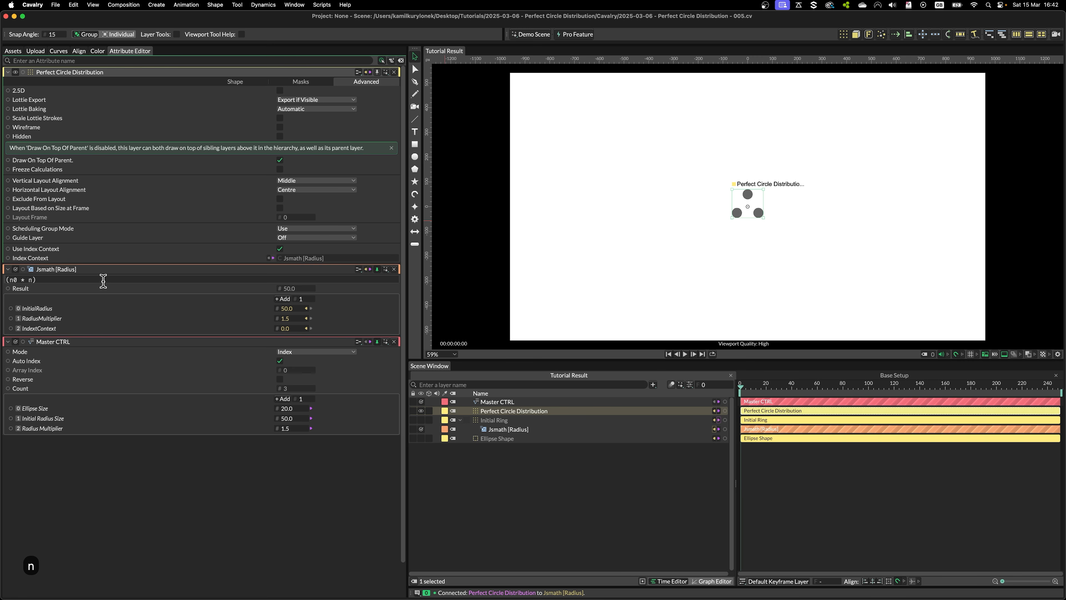
type("1")
key("Right")
key("Right")
type("* n")
left_click(174, 497)
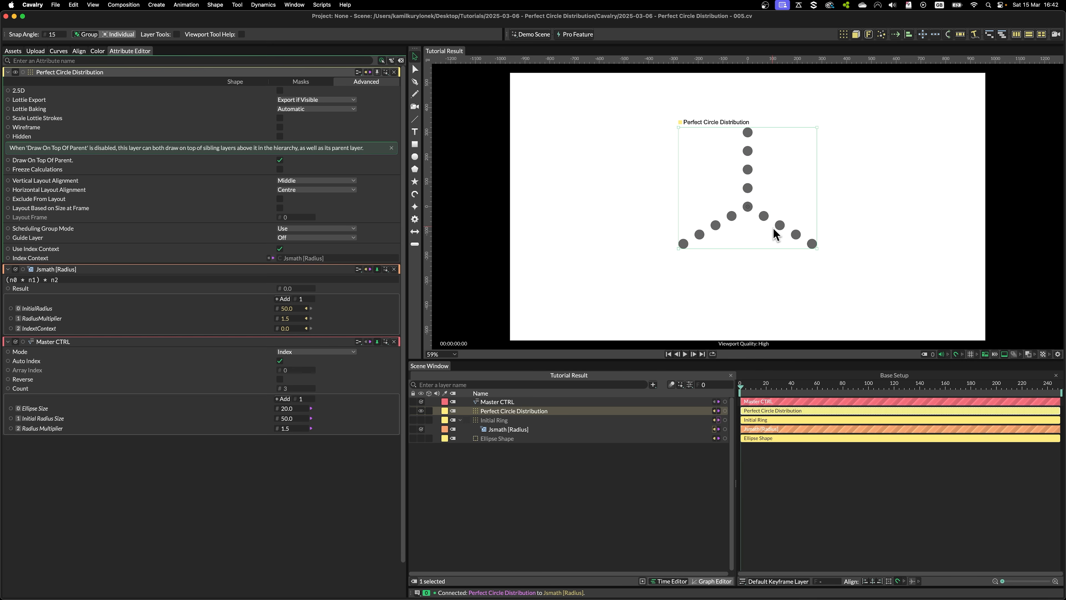
Add the expression "value + 1;" to the IndextContext input of Jsmath [Radius].
left_click(234, 81)
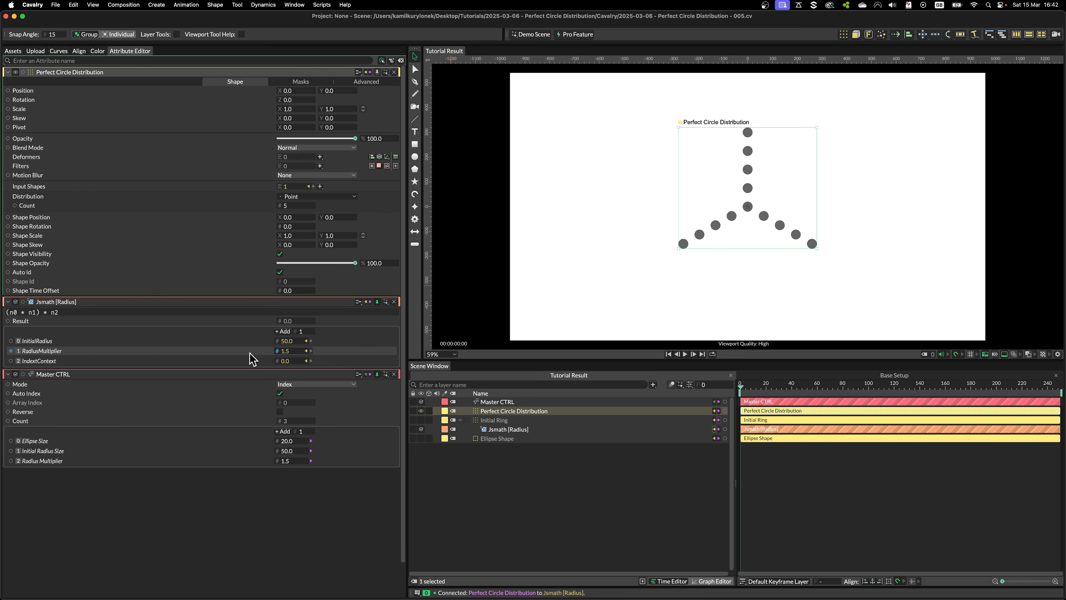
right_click(256, 362)
left_click(284, 386)
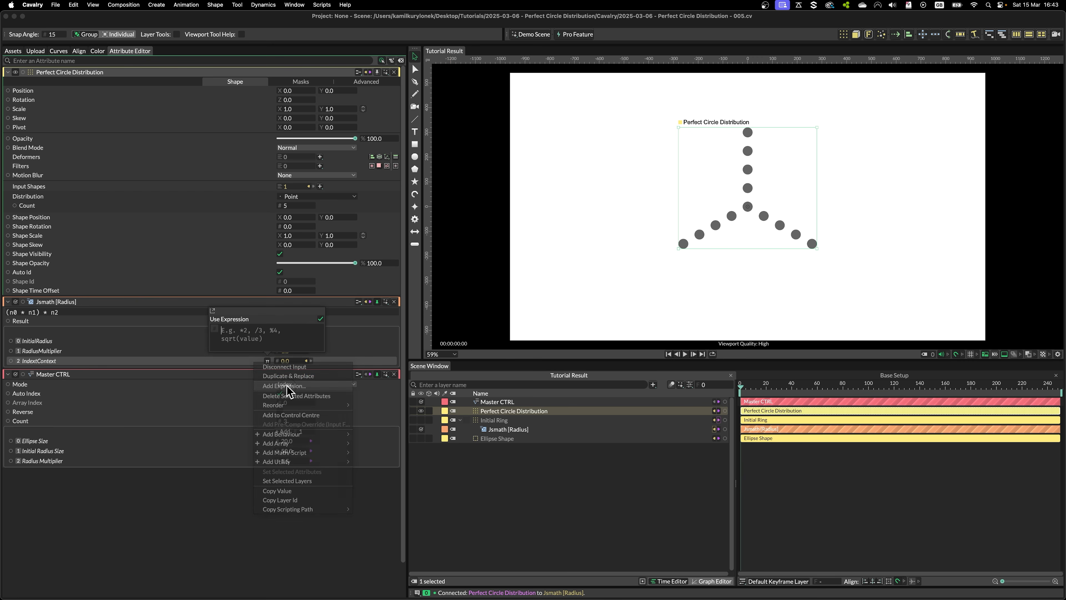
type("value + 1;")
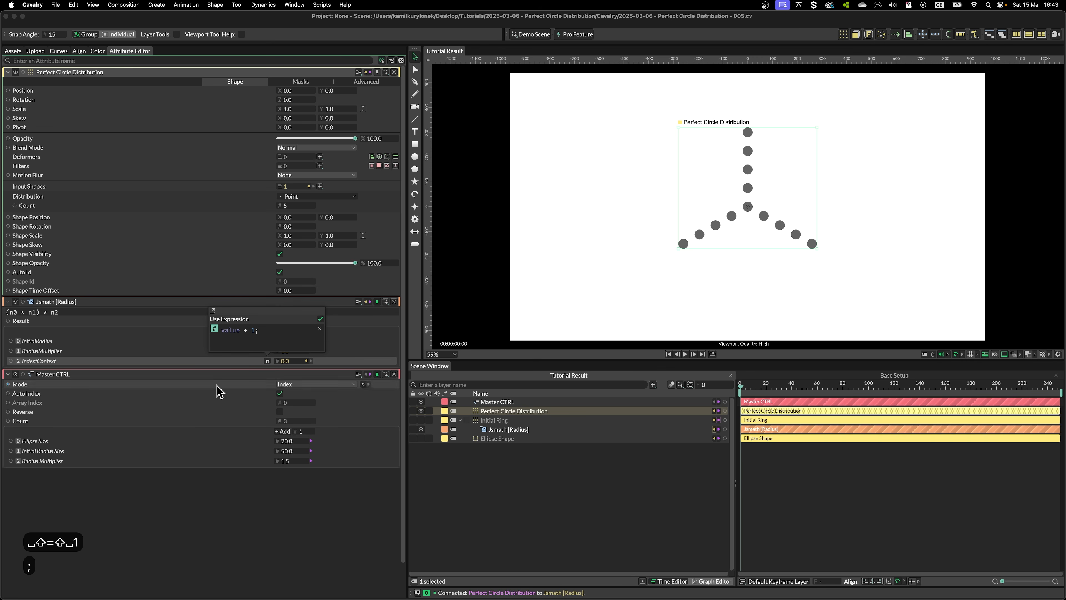
key("Return")
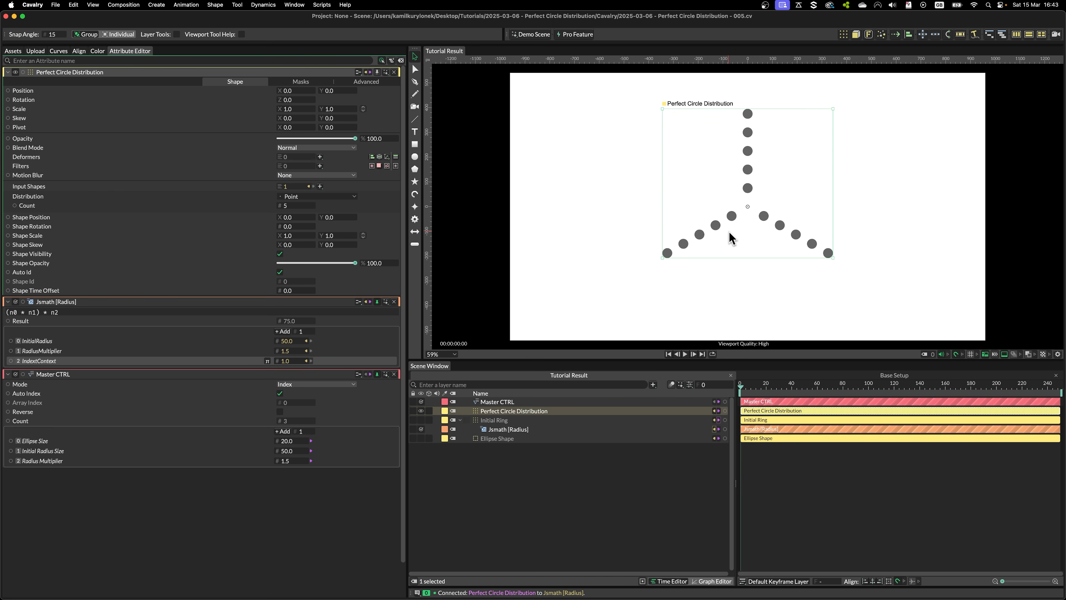
Make the Ellipse Shape layer visible to fill the empty centre of the distribution.
scroll(775, 204, "up", 5)
scroll(775, 206, "up", 2)
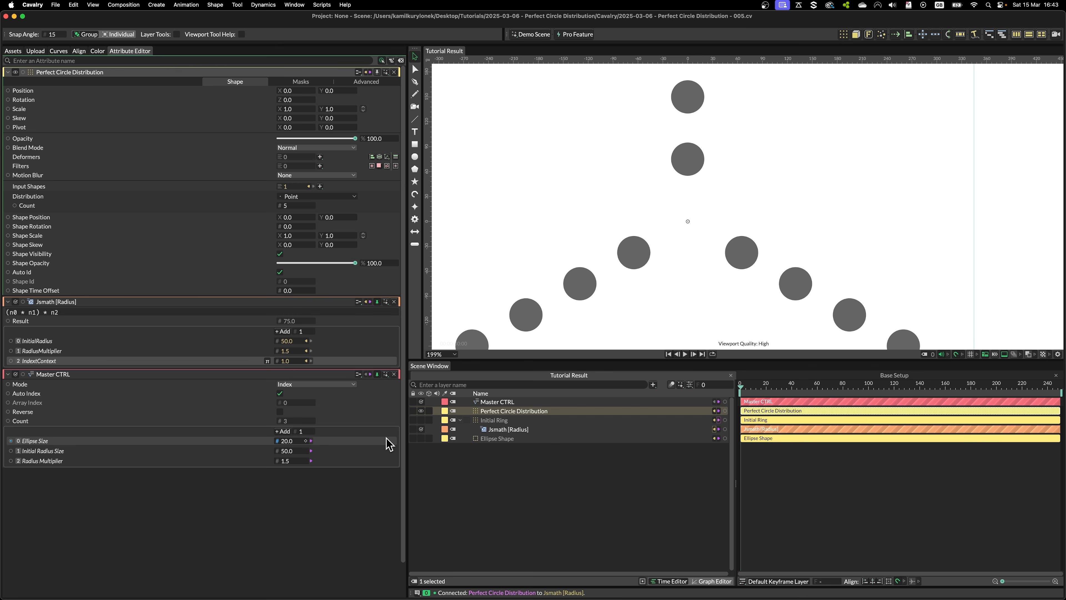
left_click(421, 438)
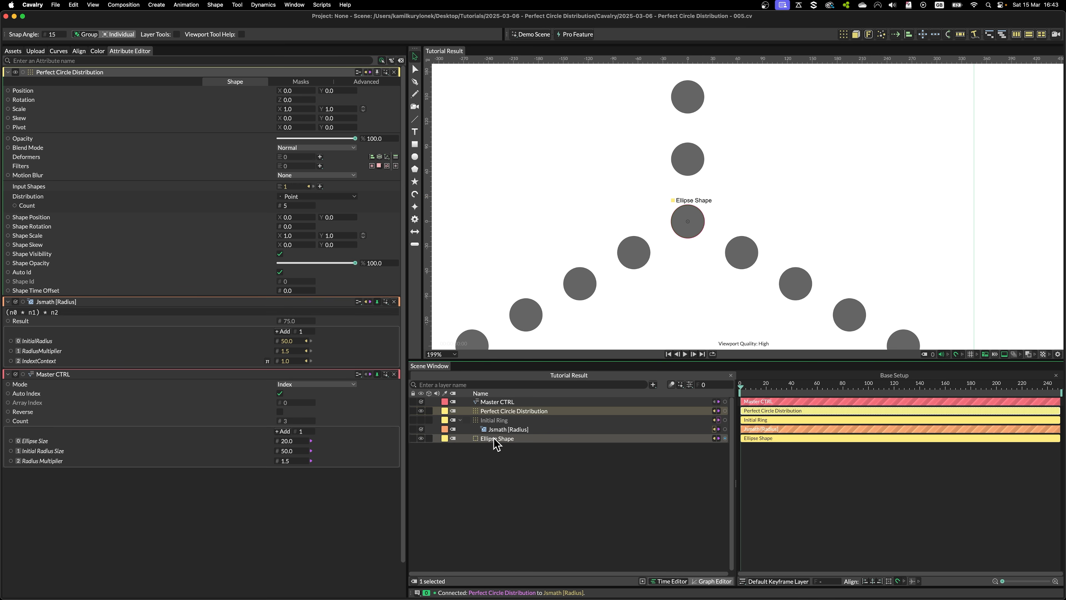
scroll(728, 243, "down", 5)
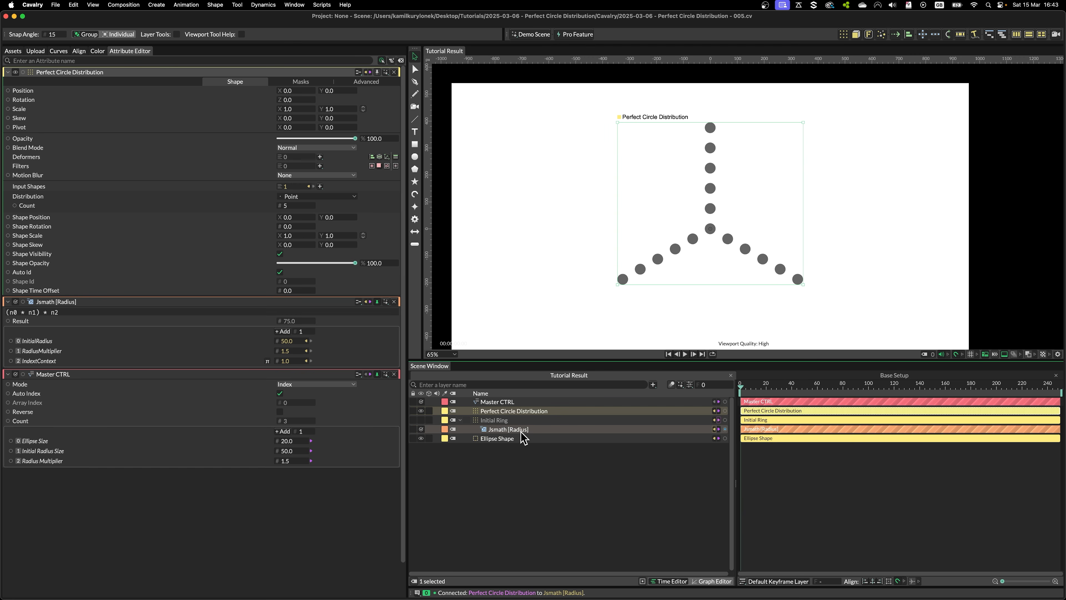
Try Count values of 25 and 5 on the Initial Ring duplicator to compare the dot spacing.
left_click(494, 420)
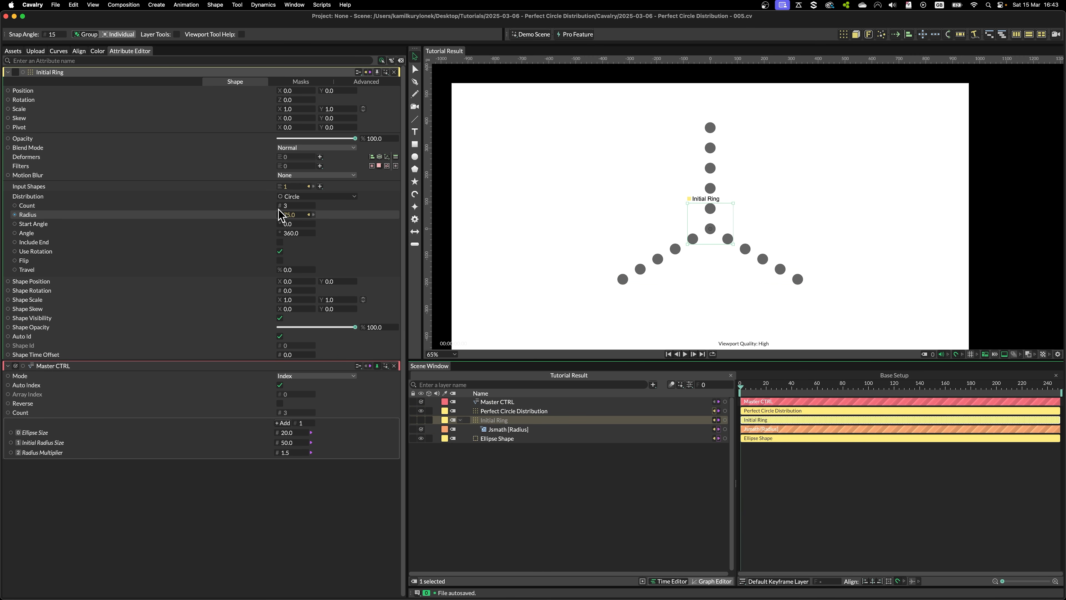
left_click_drag(293, 209, 308, 207)
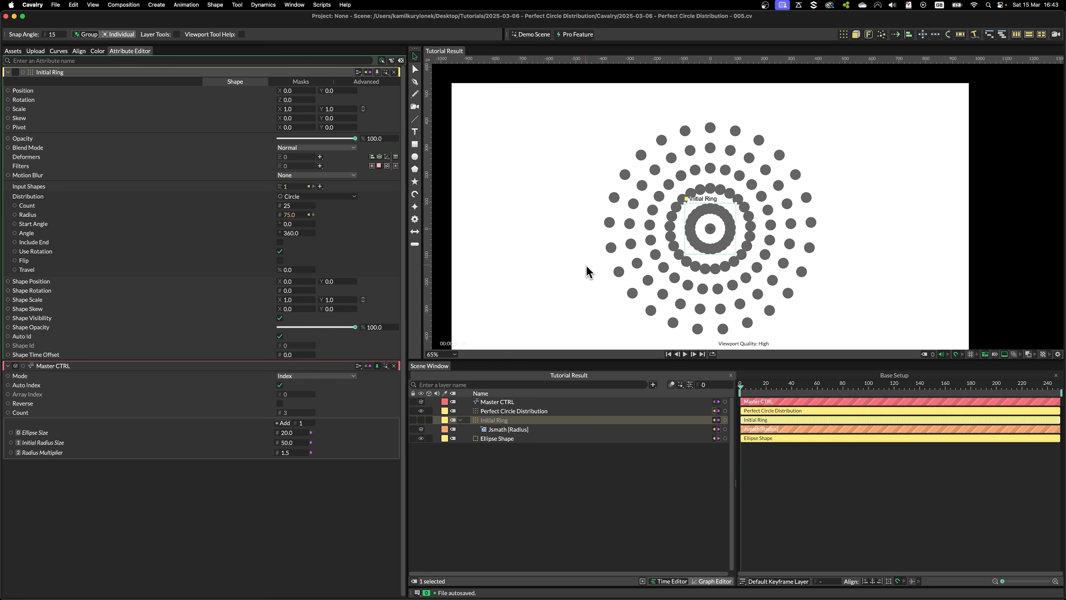
scroll(586, 265, "up", 3)
scroll(669, 166, "up", 4)
scroll(673, 164, "up", 1)
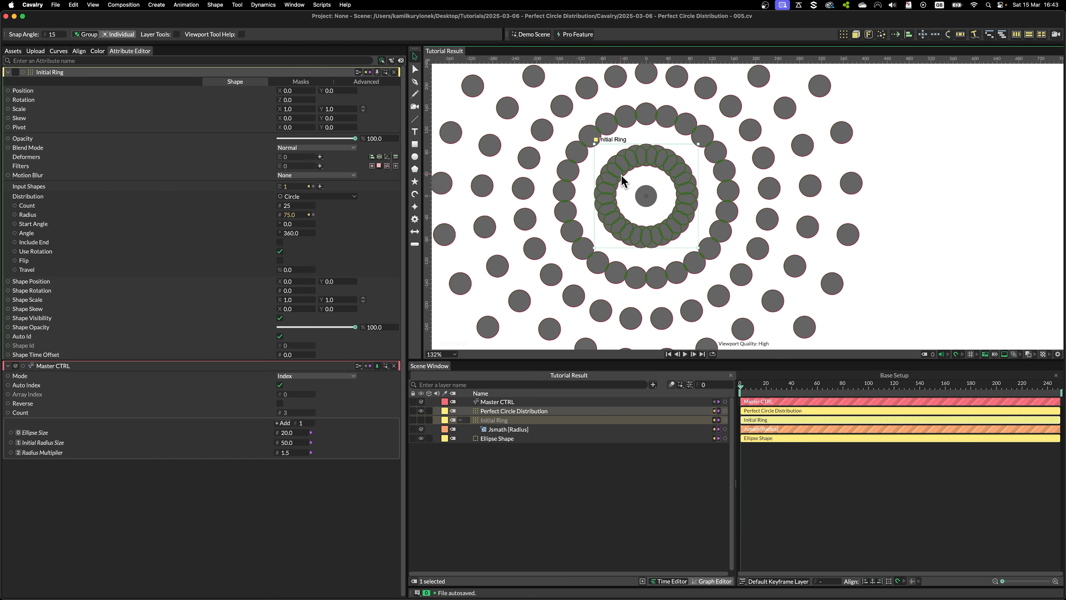
scroll(680, 183, "down", 5)
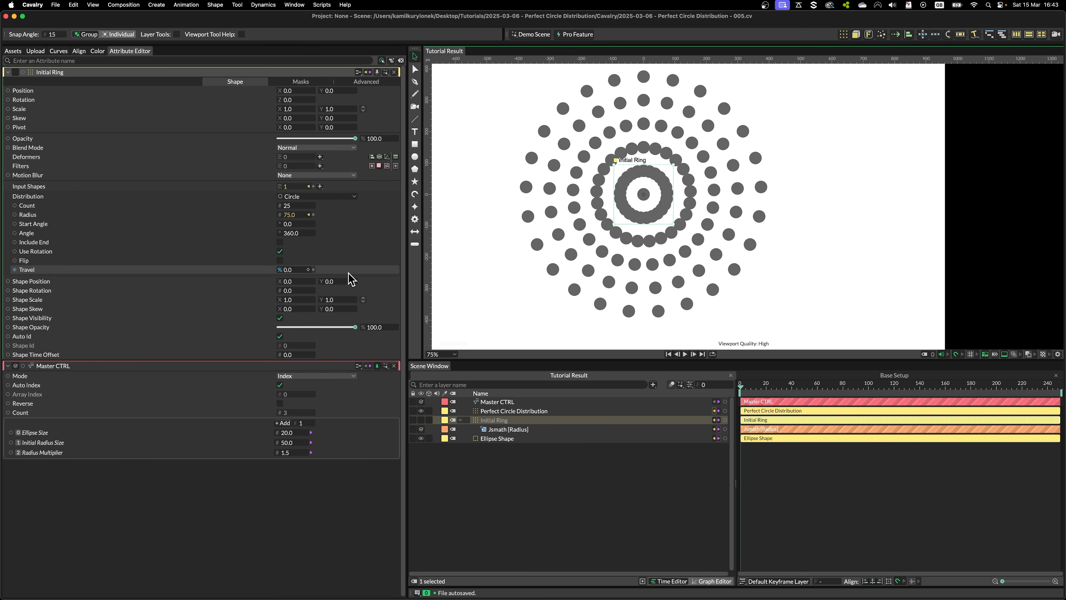
double_click(293, 205)
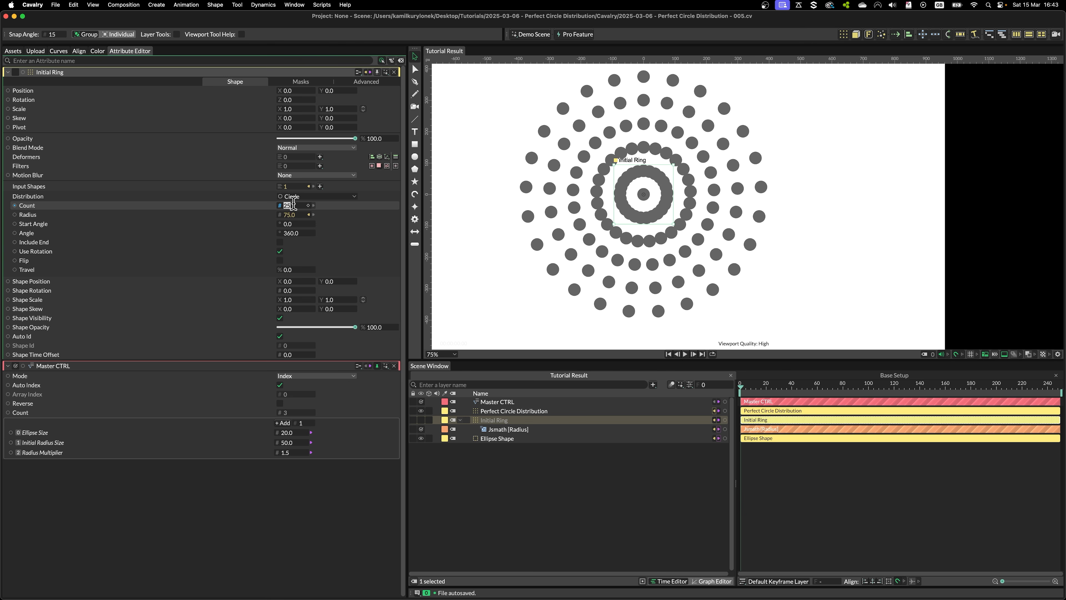
type("5")
key("Return")
Add a Jsmath utility to the Initial Ring's Count and nest it under the Initial Ring layer.
right_click(196, 205)
mouse_move(207, 299)
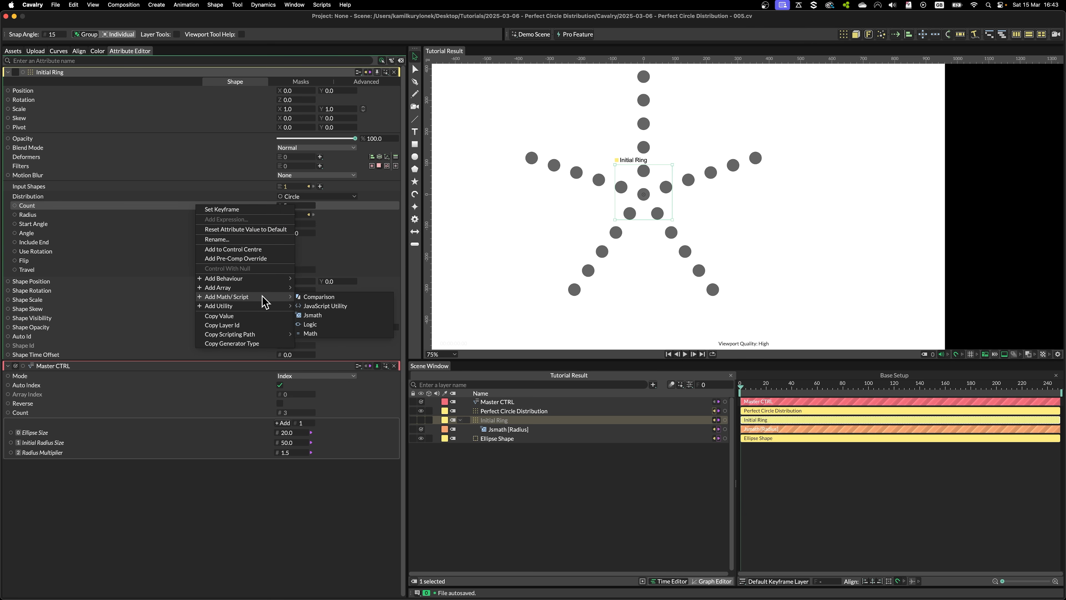
left_click(313, 315)
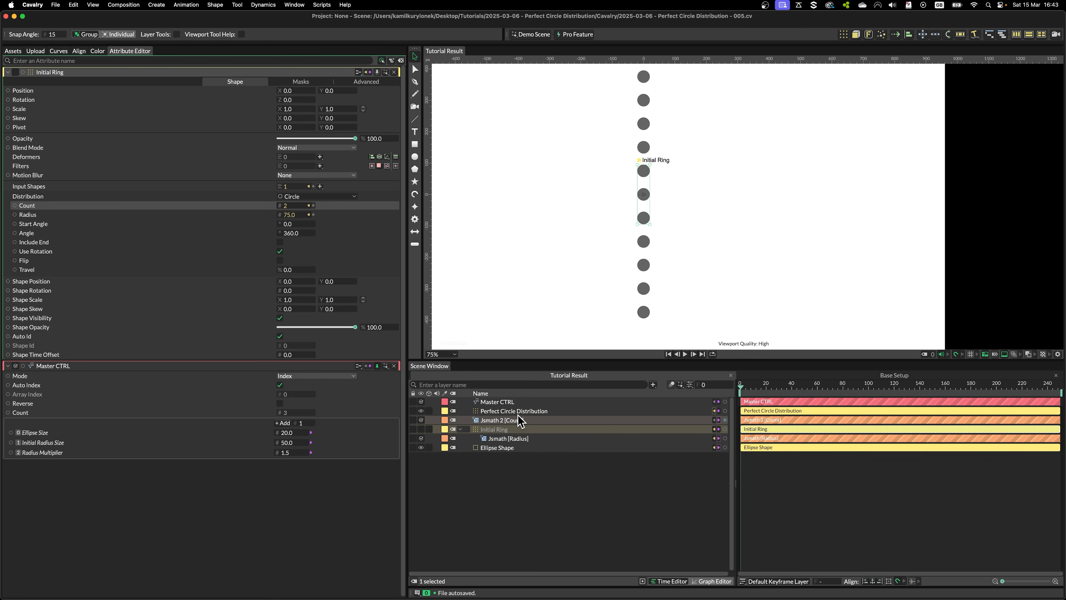
left_click_drag(521, 420, 502, 435)
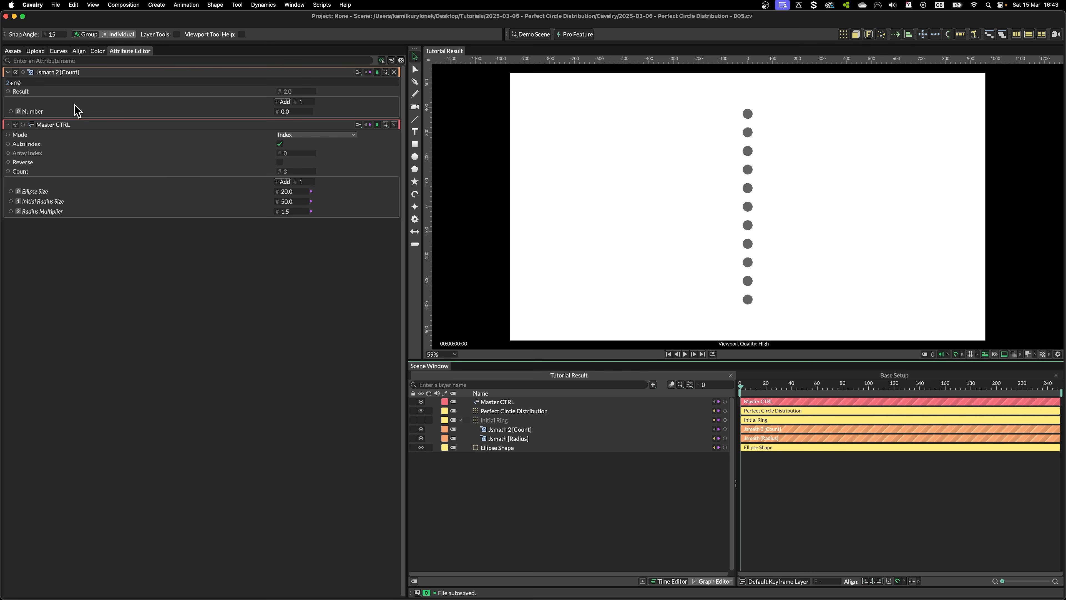
Add two more number inputs to Jsmath 2 [Count] and rename its first input NumberOfDots.
left_click(283, 102)
left_click(282, 101)
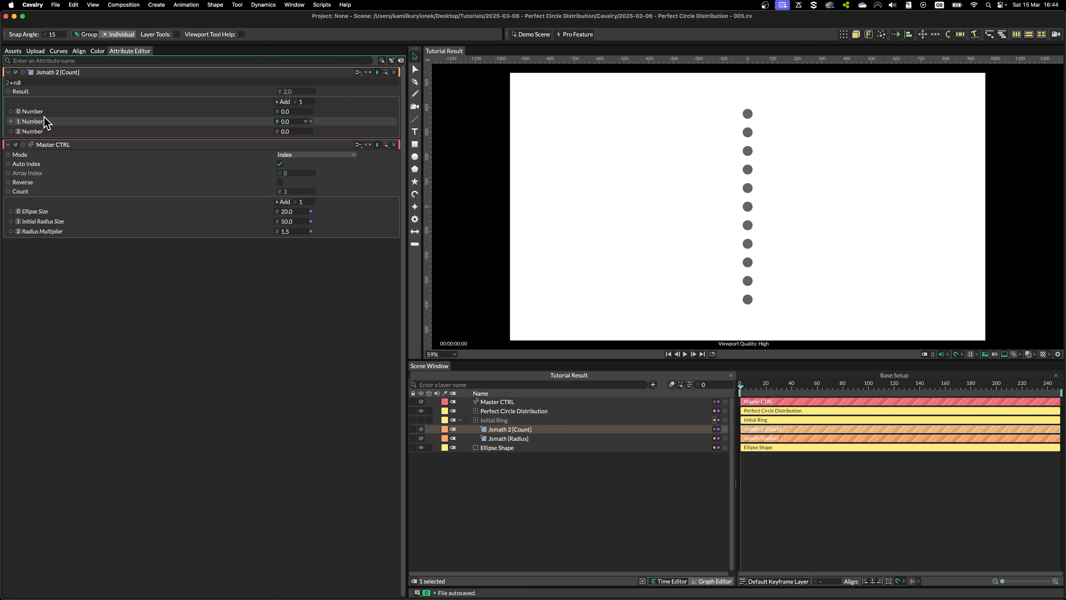
right_click(27, 112)
left_click(59, 145)
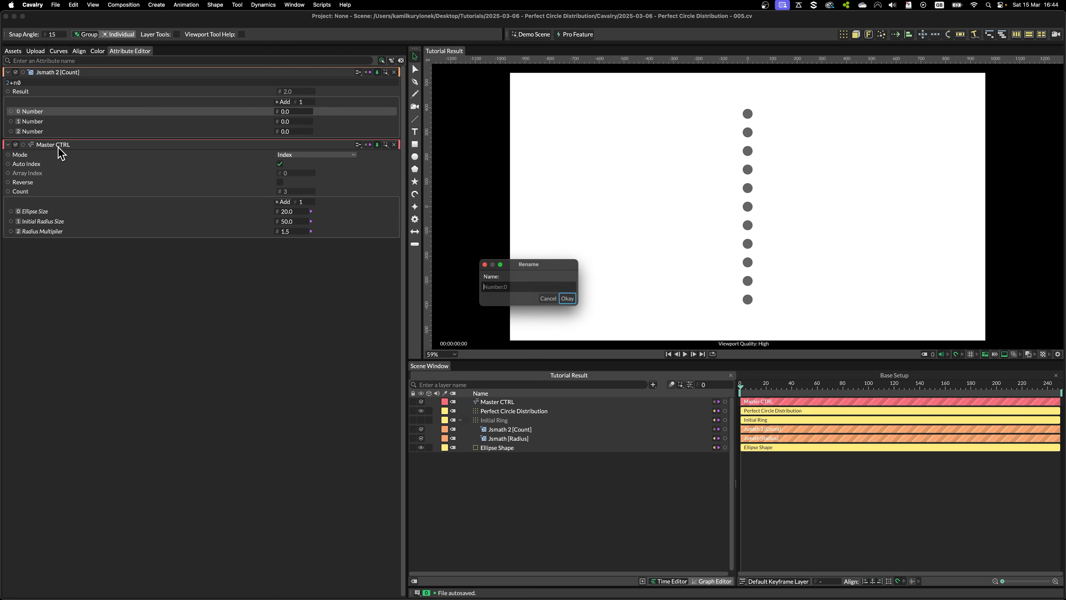
type("NumberOfDots")
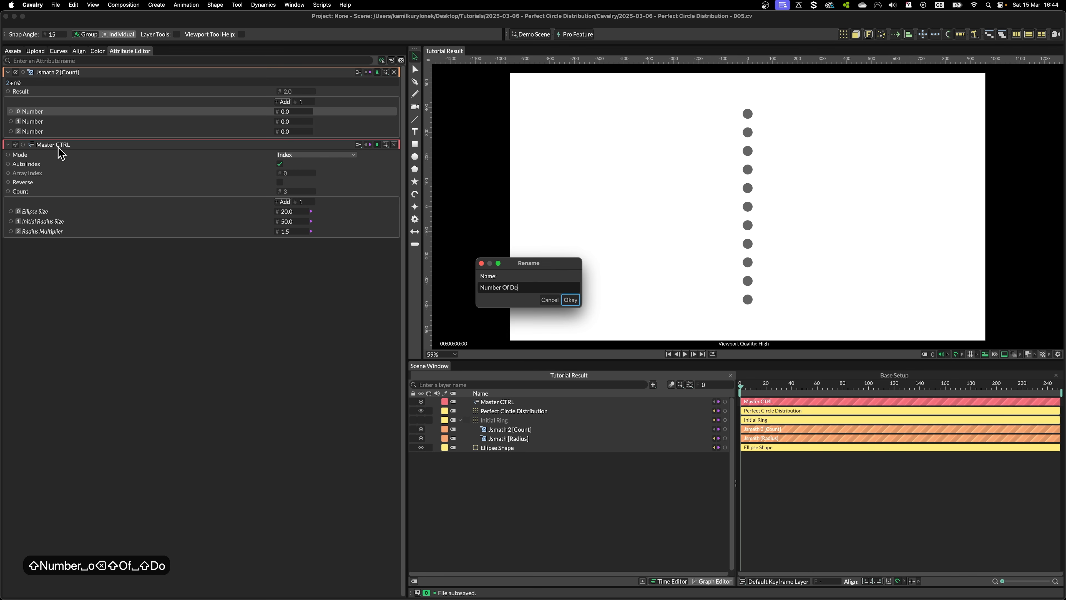
key("Return")
Rename the second and third inputs of Jsmath 2 [Count] as DotsMultiplier and IndexContext.
type("Dots Multiplier")
key("Return")
right_click(169, 131)
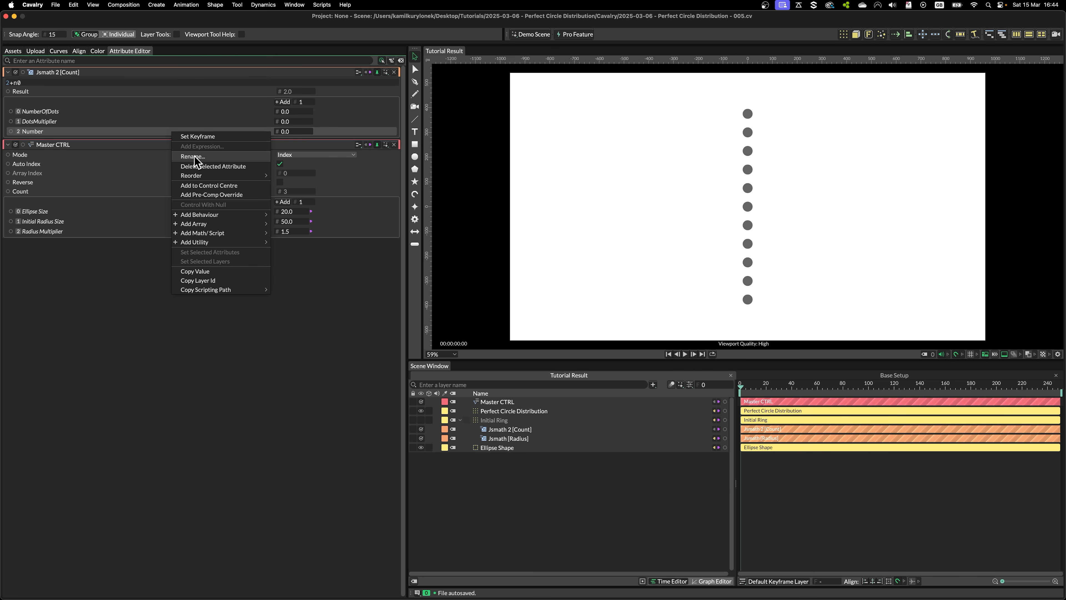
left_click(195, 162)
type("Index Context")
key("Return")
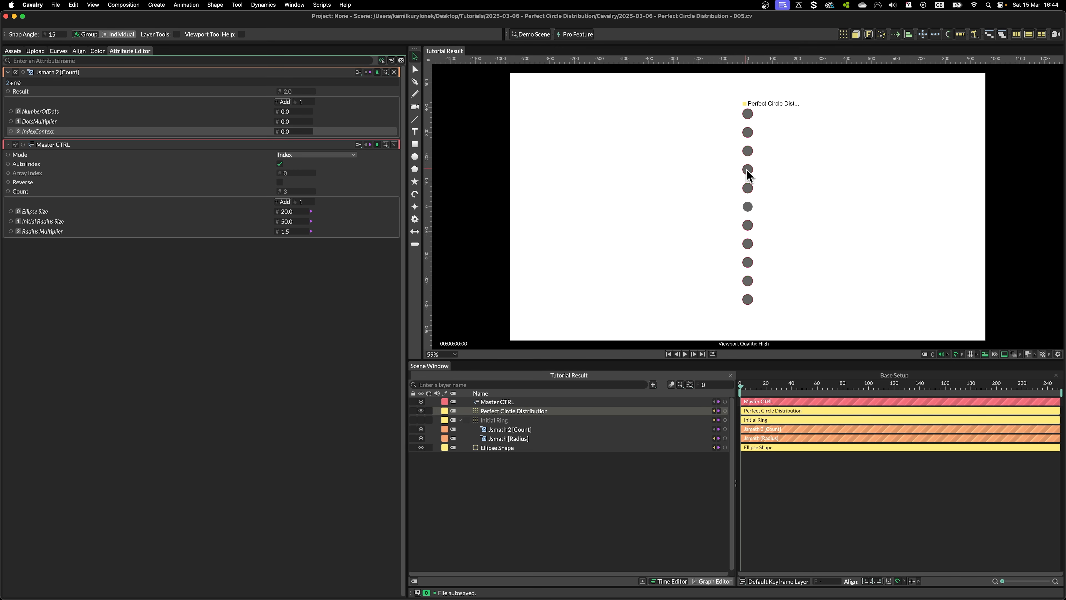
Add two values to the Master CTRL array and rename the first new one Initial Number of Dots.
left_click(437, 420)
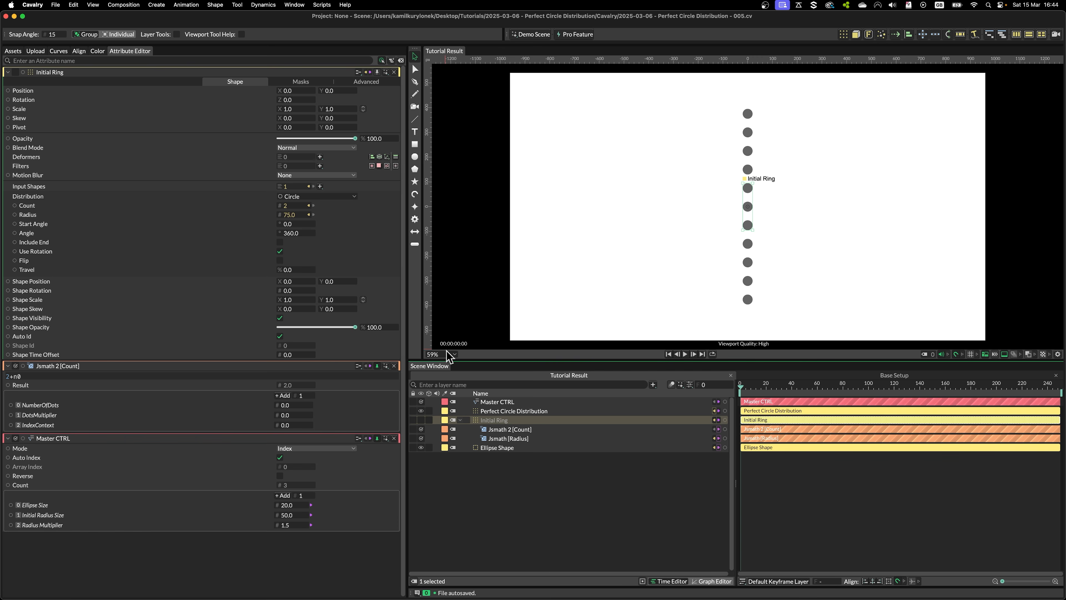
left_click(395, 73)
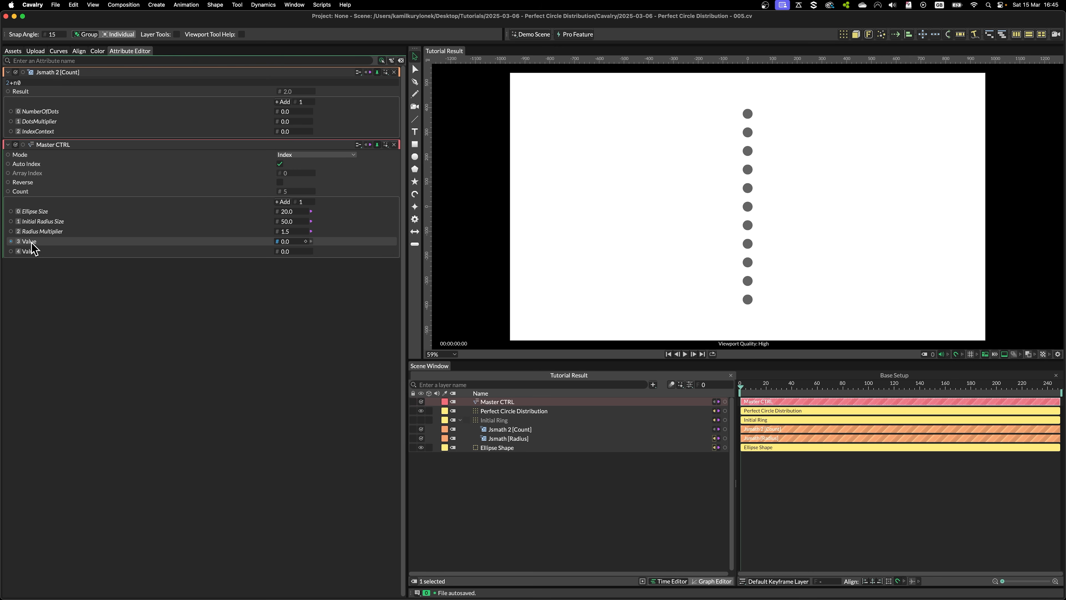
right_click(33, 248)
left_click(60, 268)
type("Initial Nym")
key("BackSpace")
key("BackSpace")
type("umber of Dots")
key("Return")
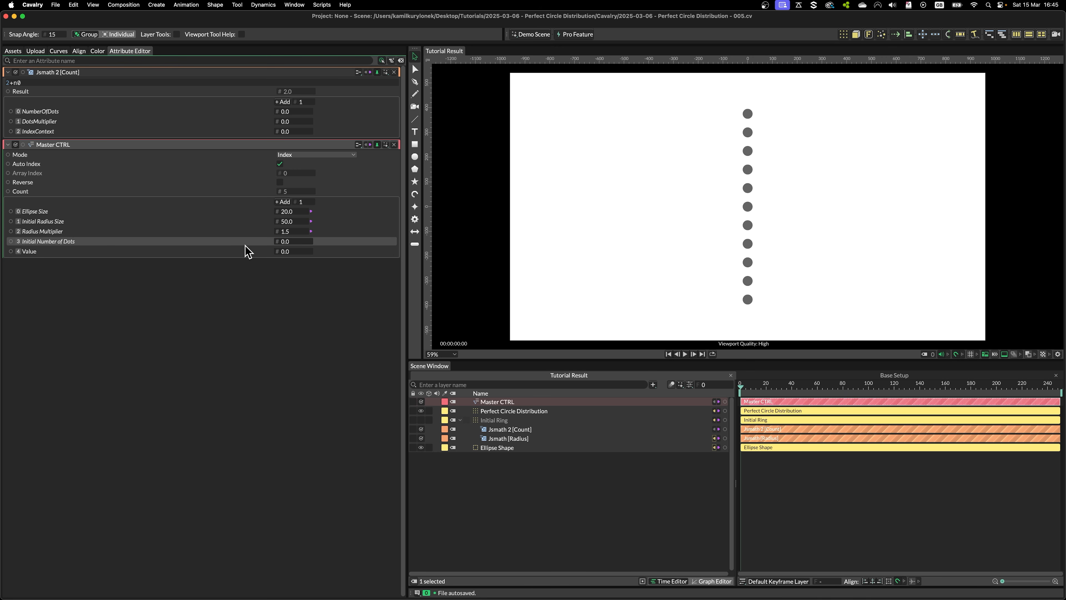
Connect Master CTRL's Initial Number of Dots to the NumberOfDots input of Jsmath 2 [Count] and set it to 5.
left_click_drag(277, 241, 295, 112)
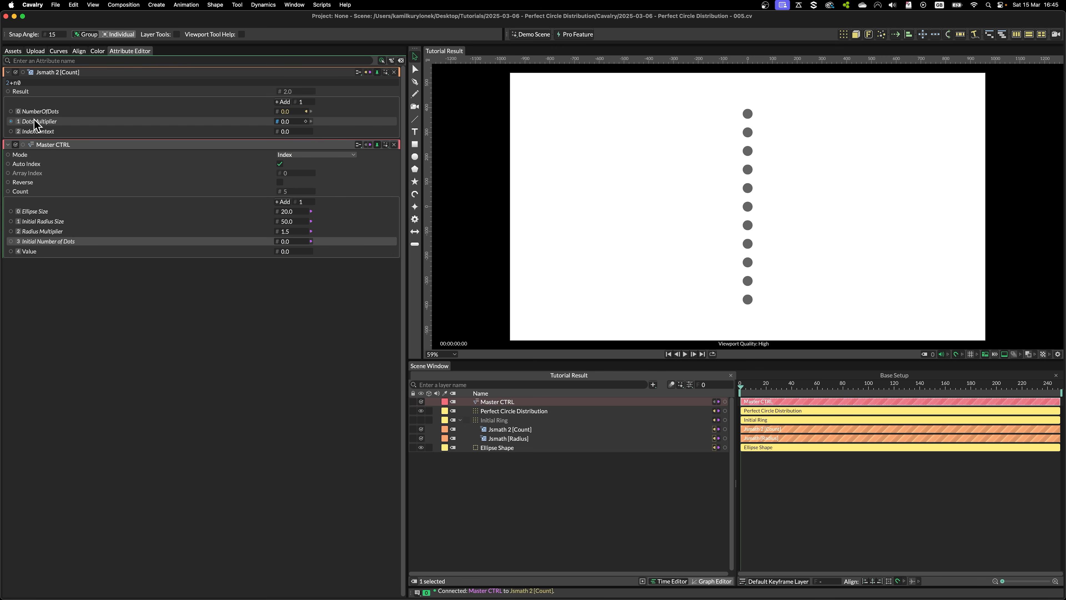
left_click(291, 241)
type("5")
left_click(306, 324)
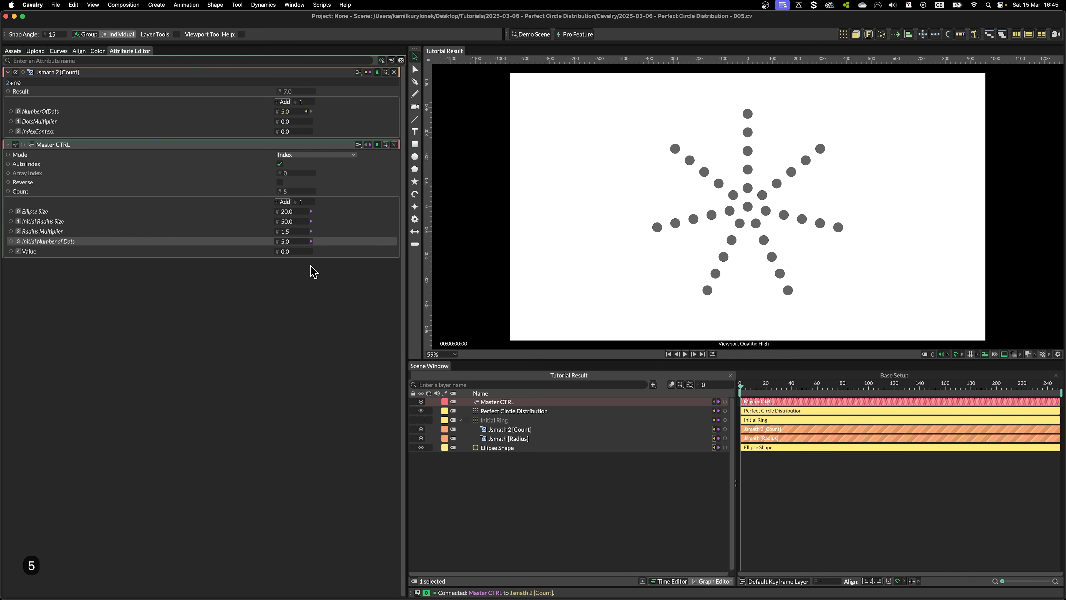
Rename the remaining unnamed value in Master CTRL as Dots Multiplier.
right_click(33, 252)
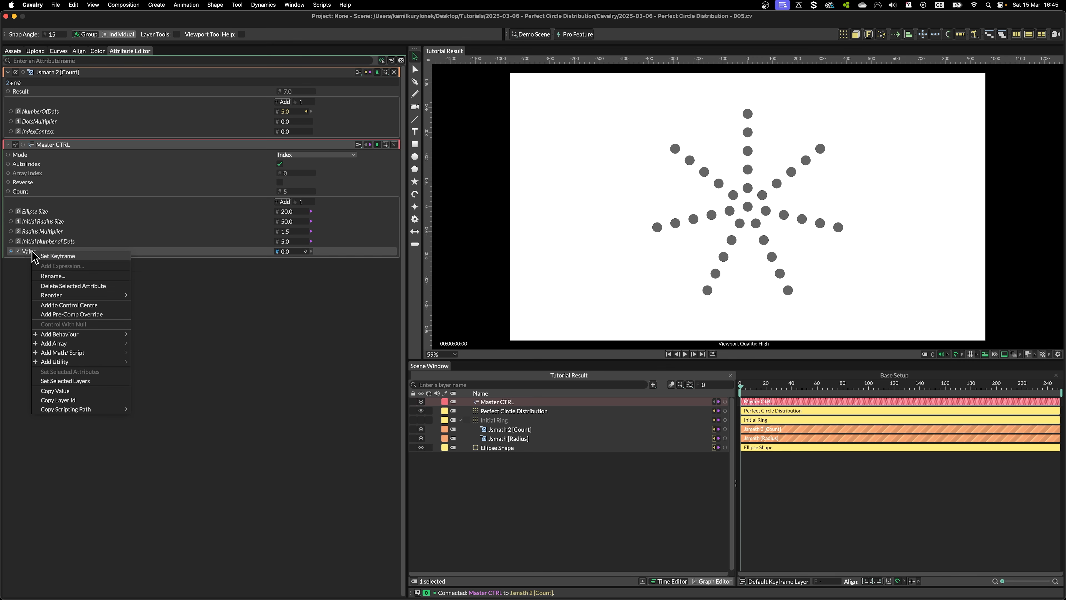
left_click(59, 279)
type("Dots Multiplier")
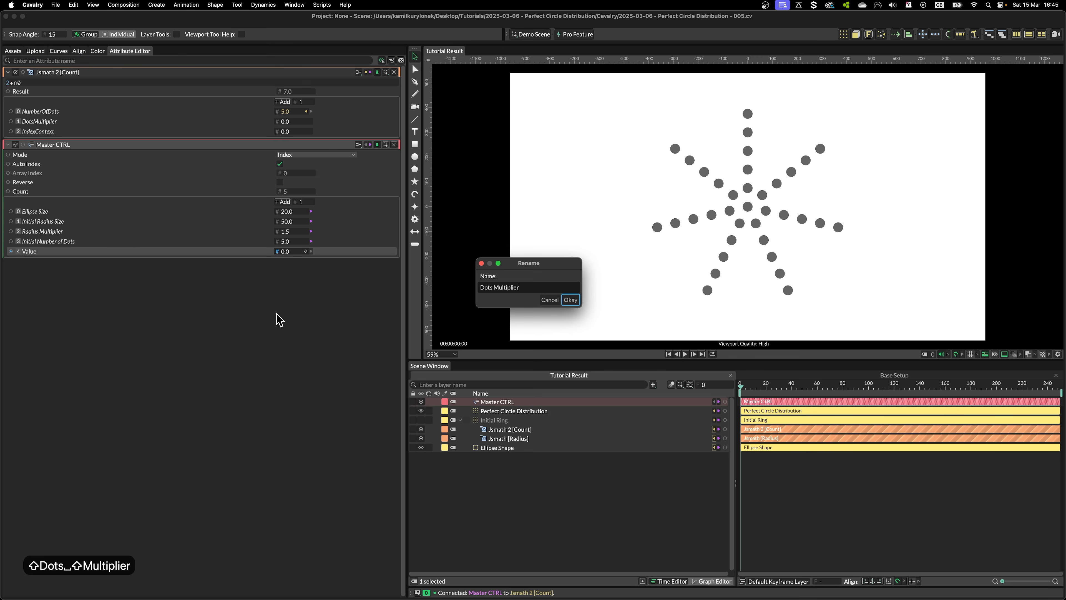
key("Return")
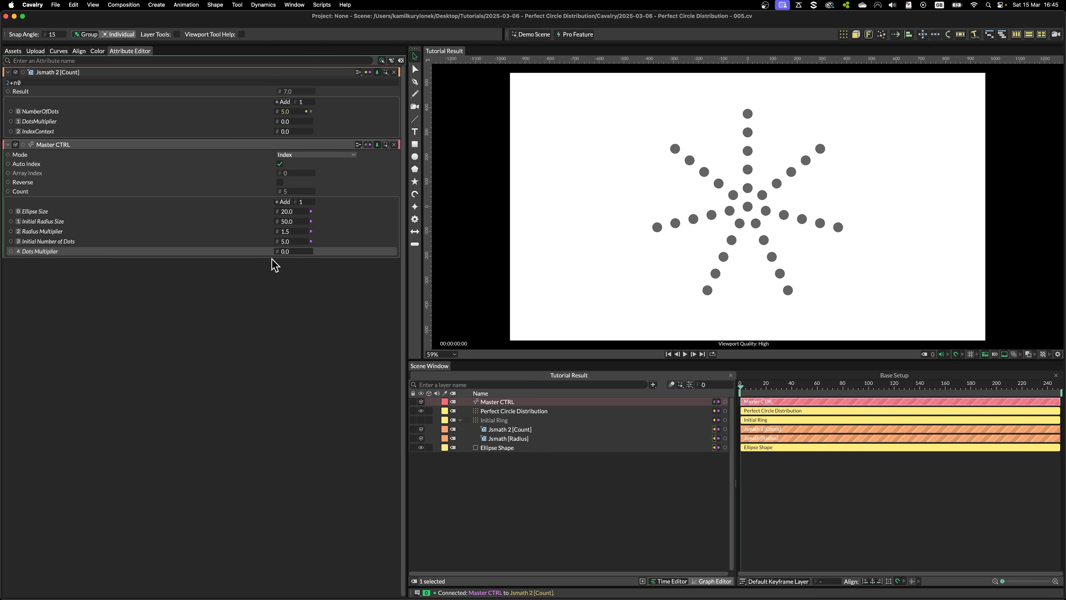
Connect Master CTRL's Dots Multiplier to the DotsMultiplier input of Jsmath 2 [Count] and set it to 1.5.
mouse_move(277, 251)
left_mouse_down()
mouse_move(323, 126)
mouse_move(289, 124)
left_mouse_up()
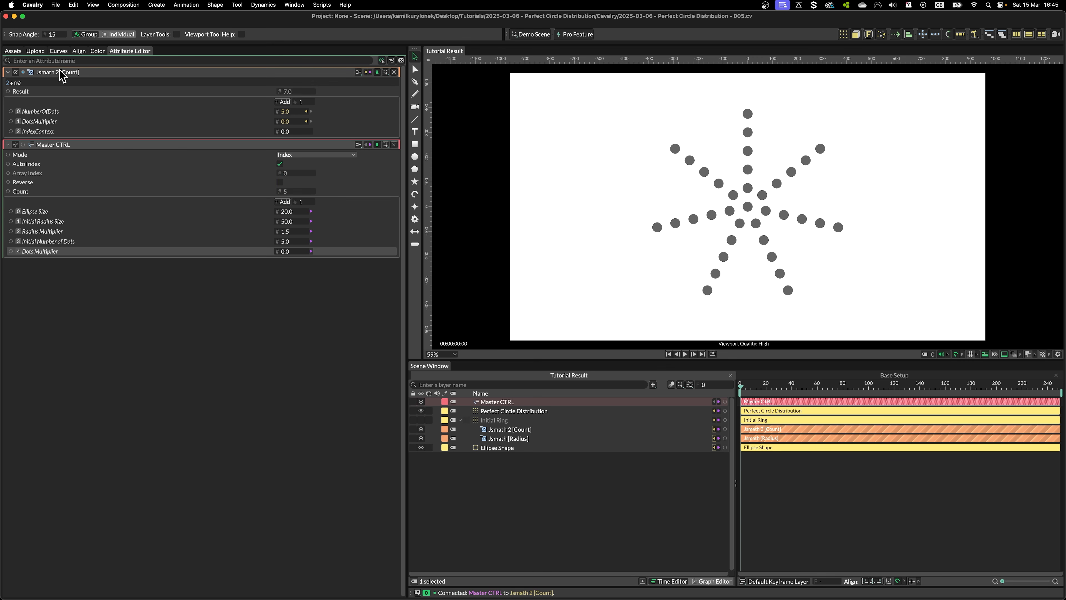
double_click(286, 251)
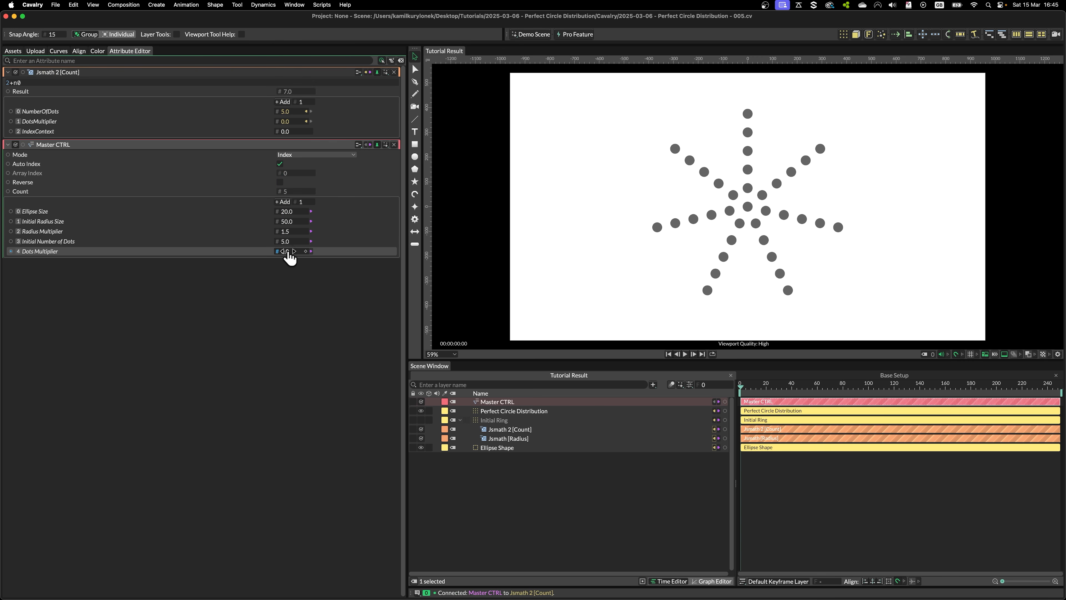
type("1.5")
key("Return")
Connect the Index Context of Perfect Circle Distribution to the IndexContext input of Jsmath 2 [Count].
left_click(486, 412)
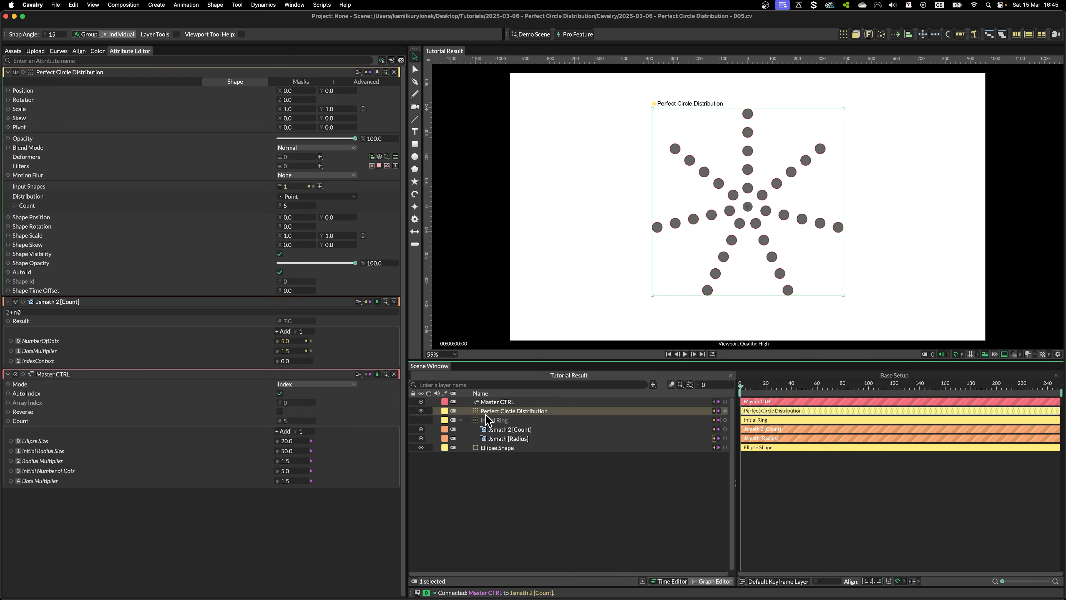
left_click(373, 83)
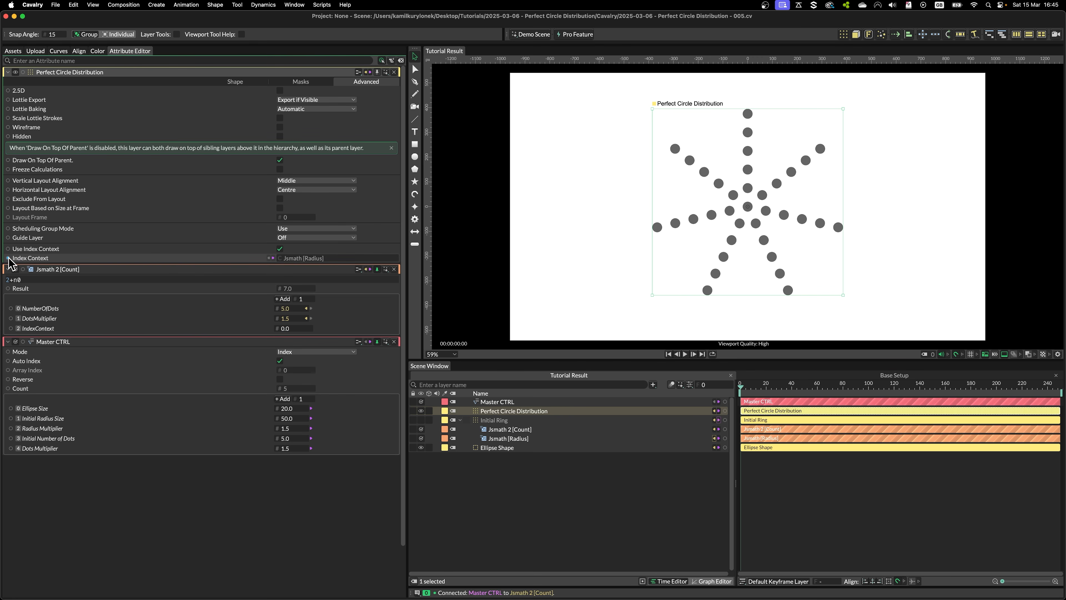
left_click_drag(8, 258, 299, 332)
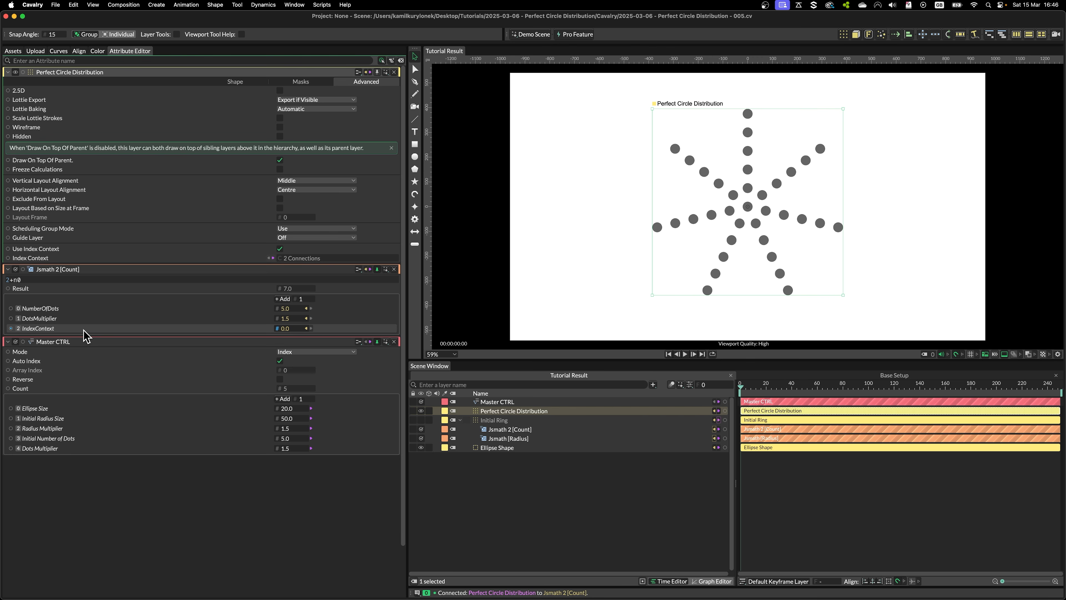
Replace the Jsmath 2 [Count] expression with (n0 * n1) * n2.
triple_click(86, 279)
key("BackSpace")
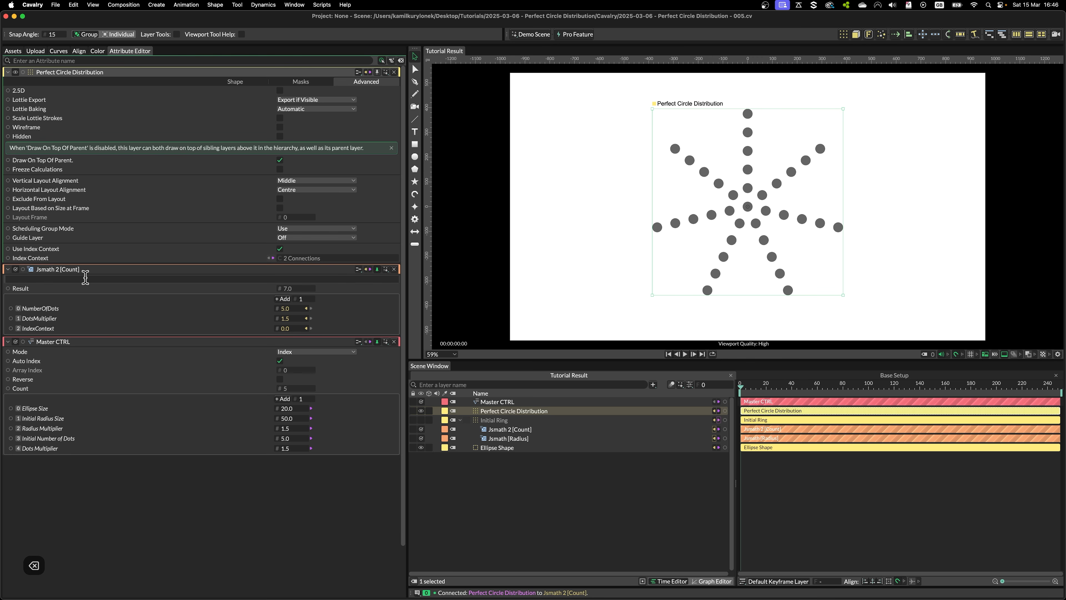
type("(n0 * n1) *")
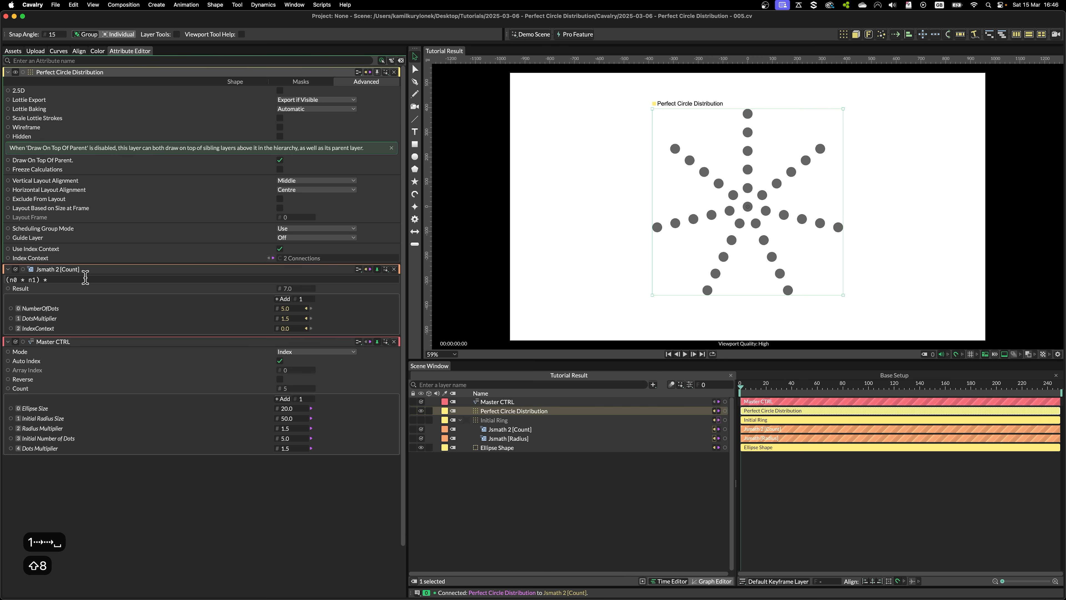
type(" n2")
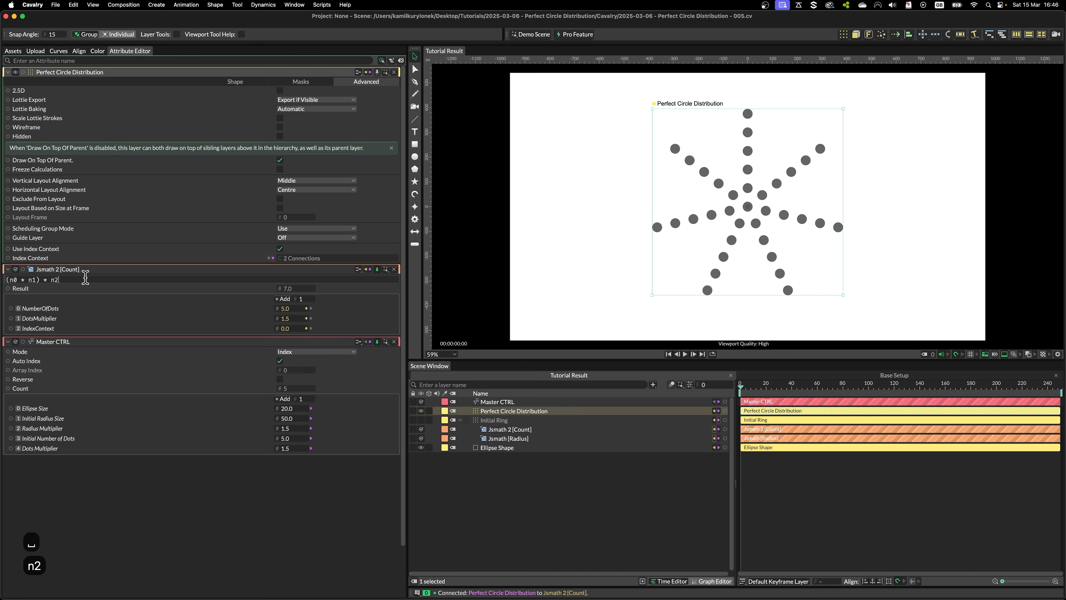
left_click(147, 484)
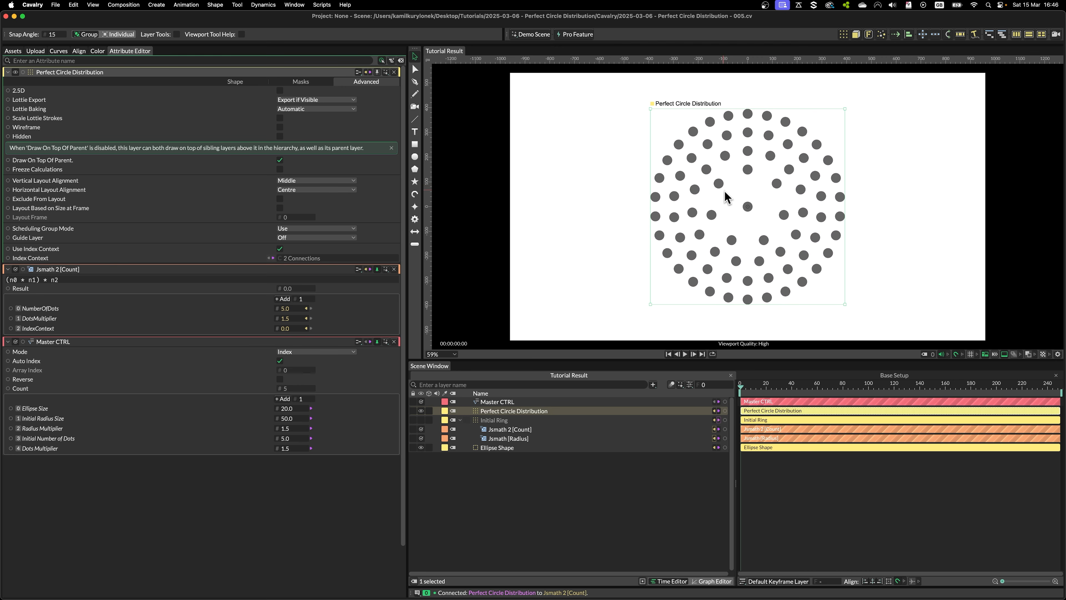
Add the expression "value + 1;" to the IndexContext input of Jsmath 2 [Count].
scroll(788, 204, "up", 4)
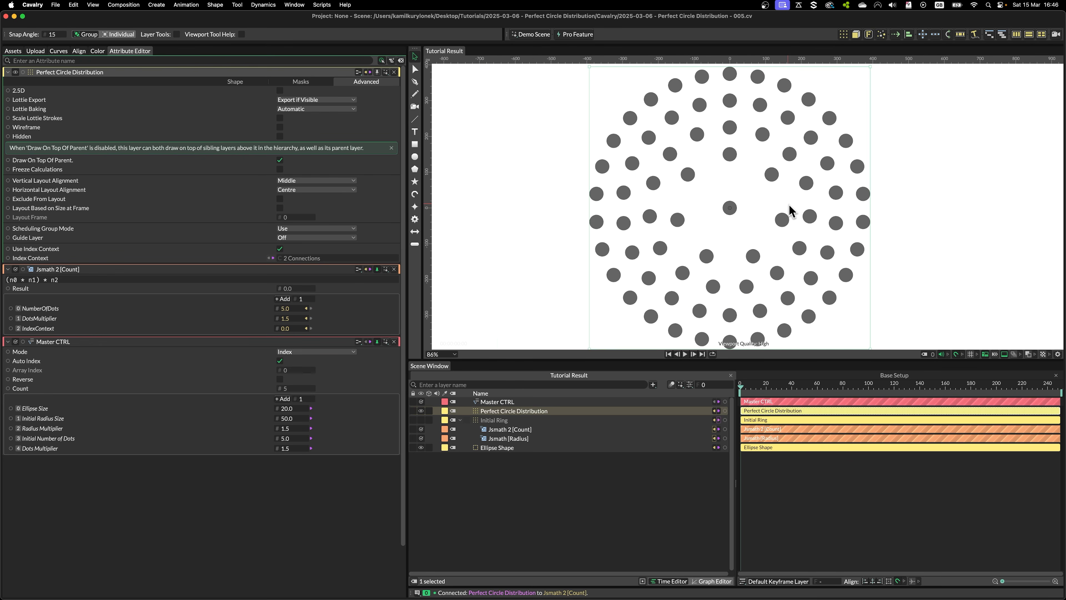
scroll(724, 219, "down", 5)
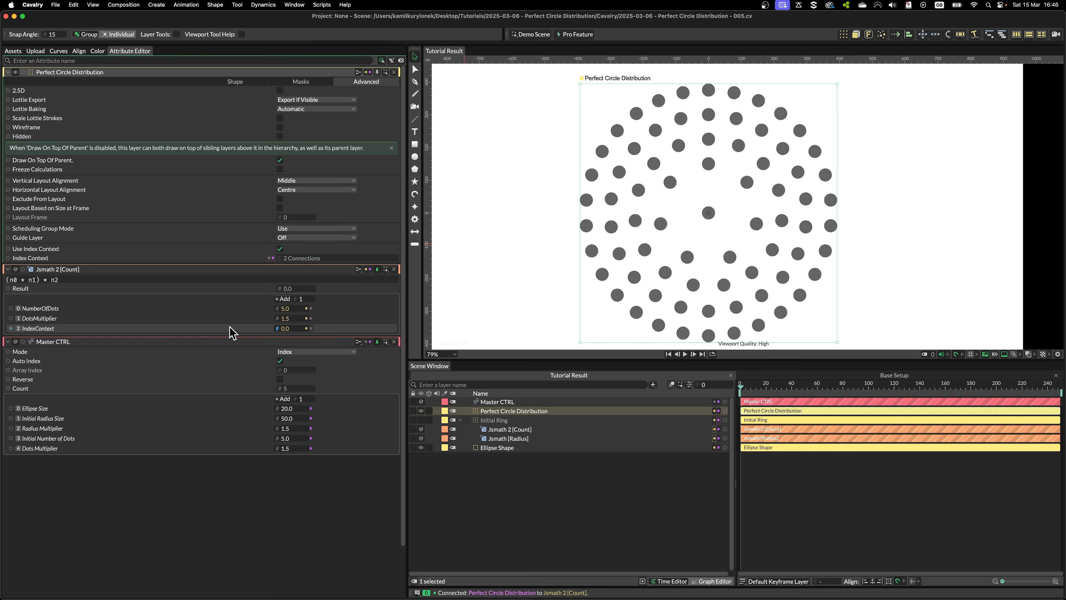
right_click(233, 334)
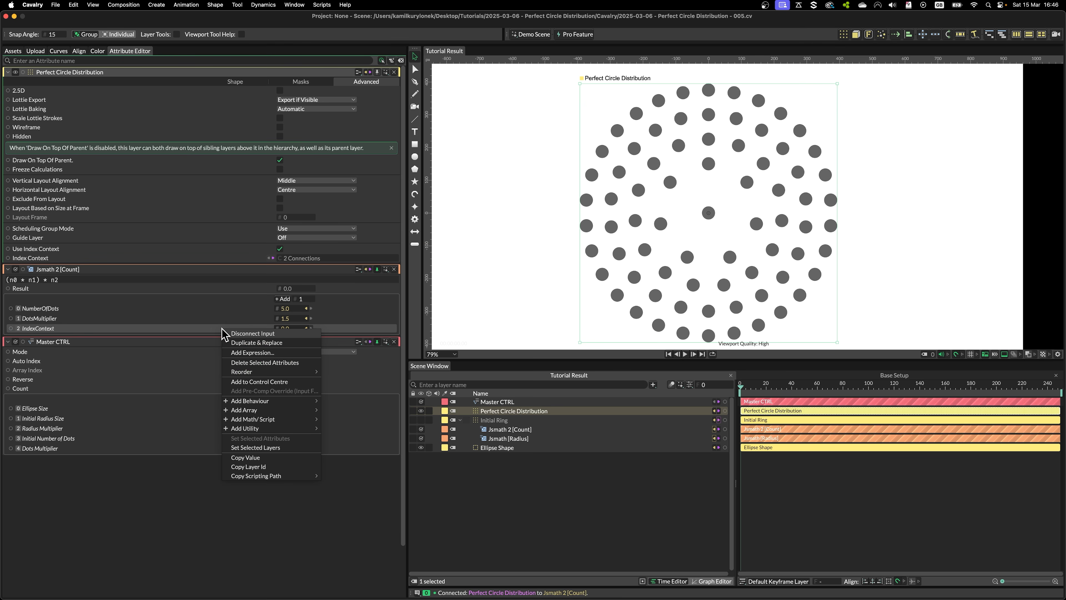
left_click(247, 355)
type("value")
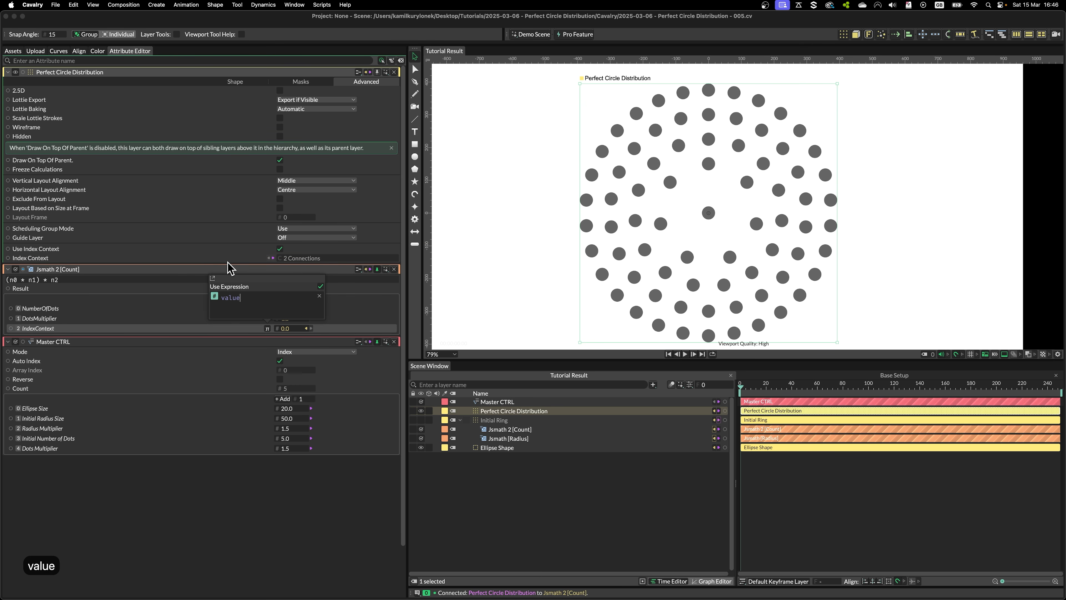
type(" + 1;")
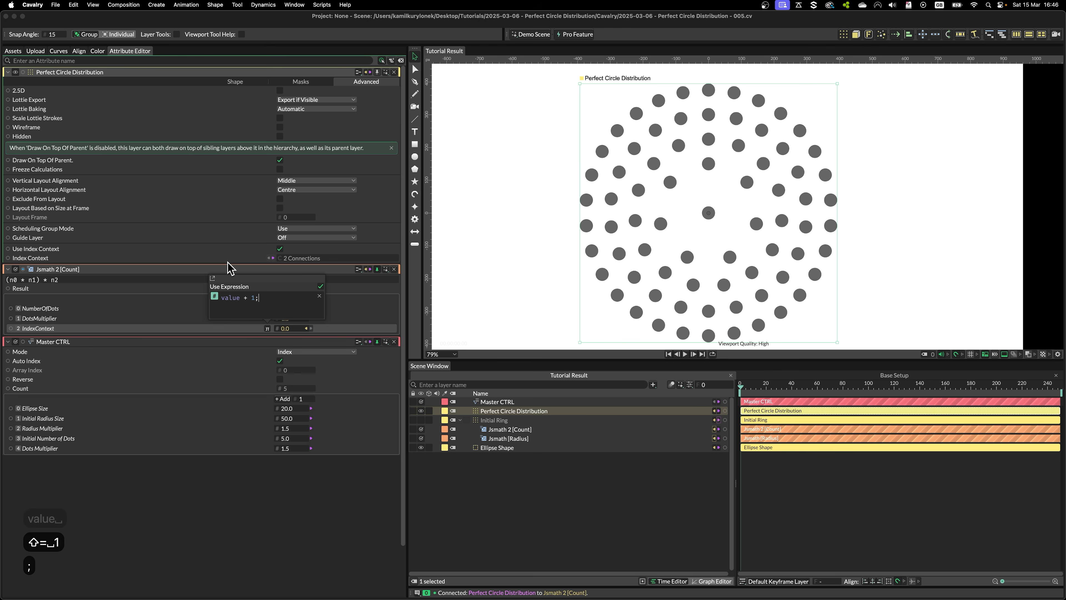
Close the expression editor and review the expression on the IndexContext input of Jsmath 2 [Count].
left_click(255, 507)
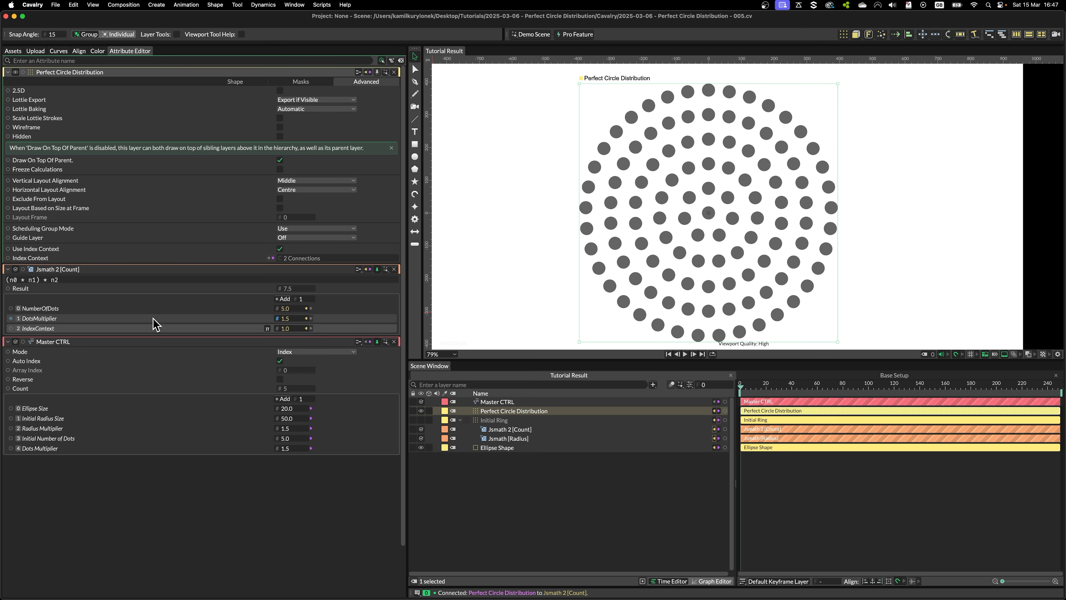
left_click(267, 329)
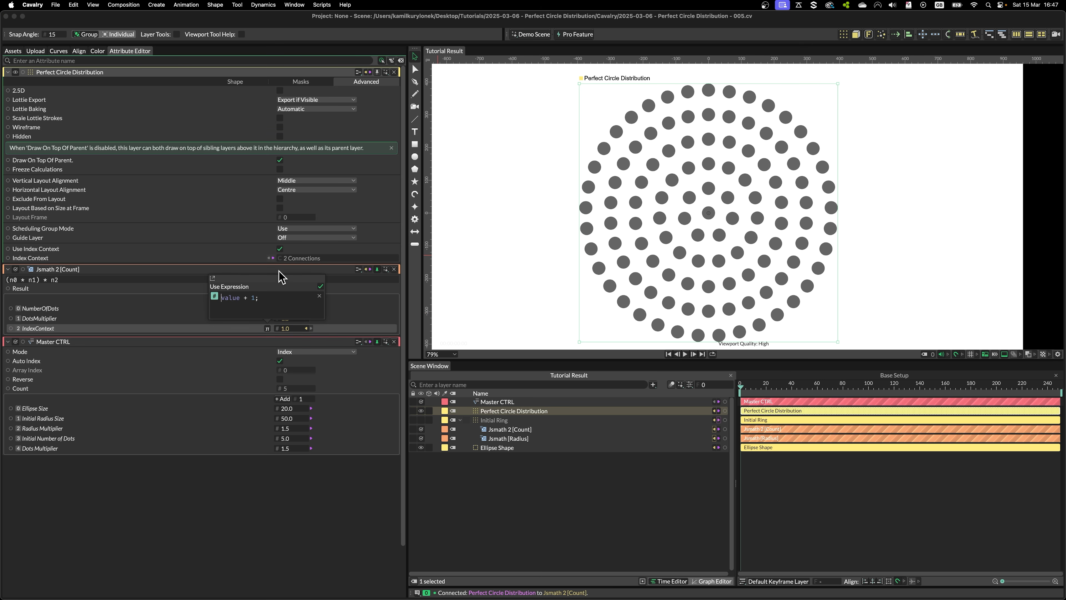
left_click(352, 327)
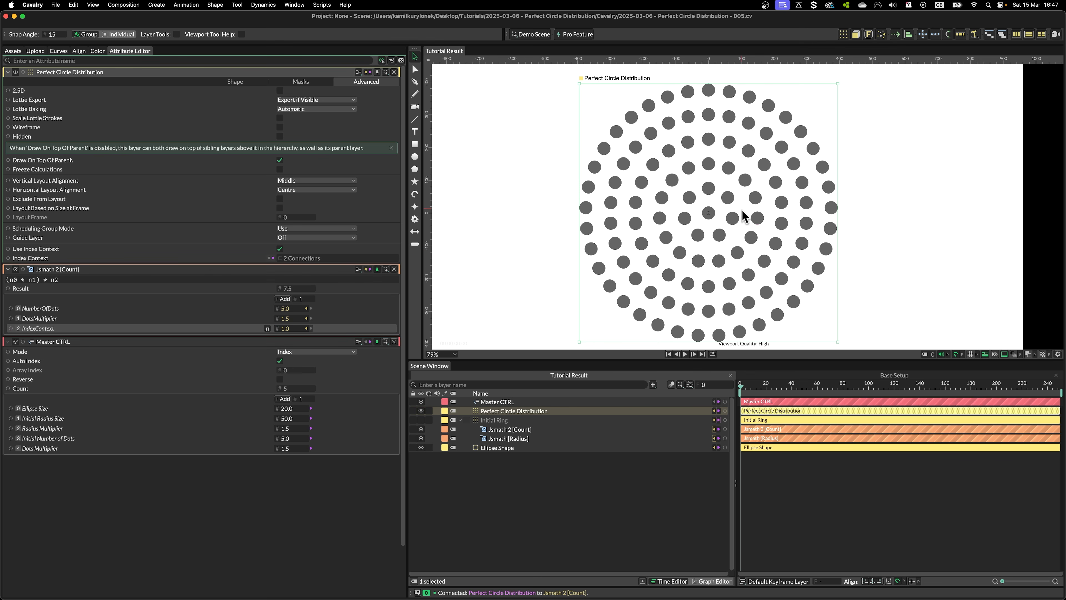
Add a new value to Master CTRL and name it Number of Rings.
scroll(738, 225, "down", 2)
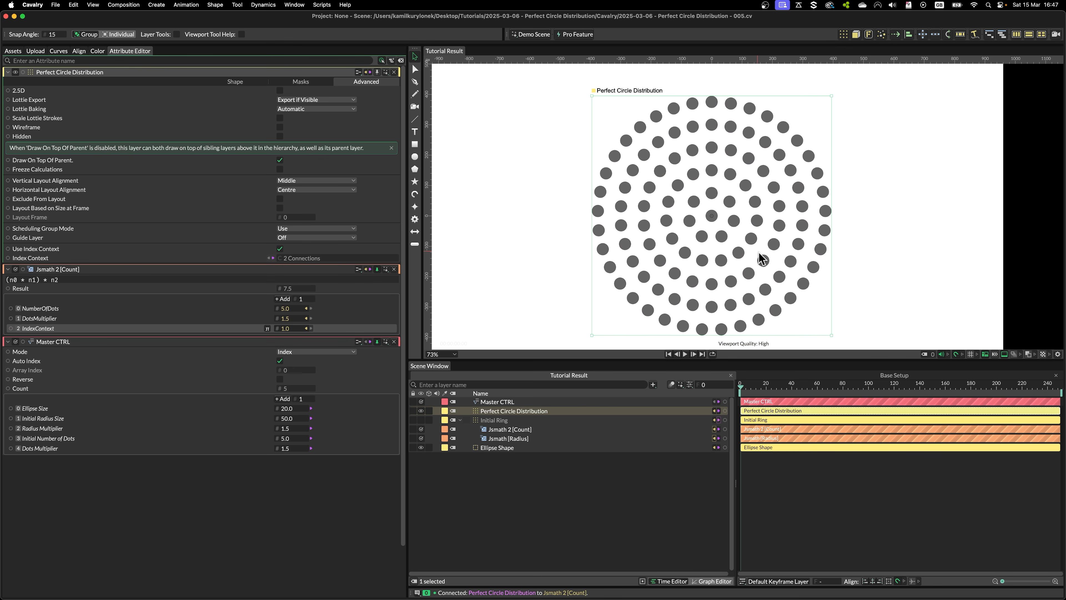
scroll(683, 219, "right", 3)
scroll(650, 206, "down", 3)
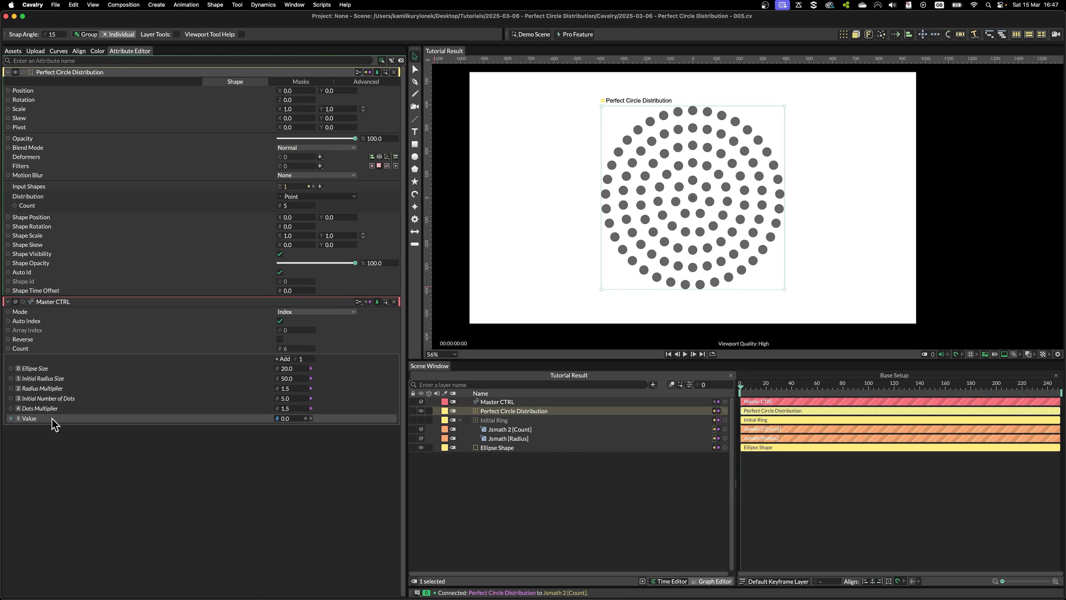
right_click(55, 421)
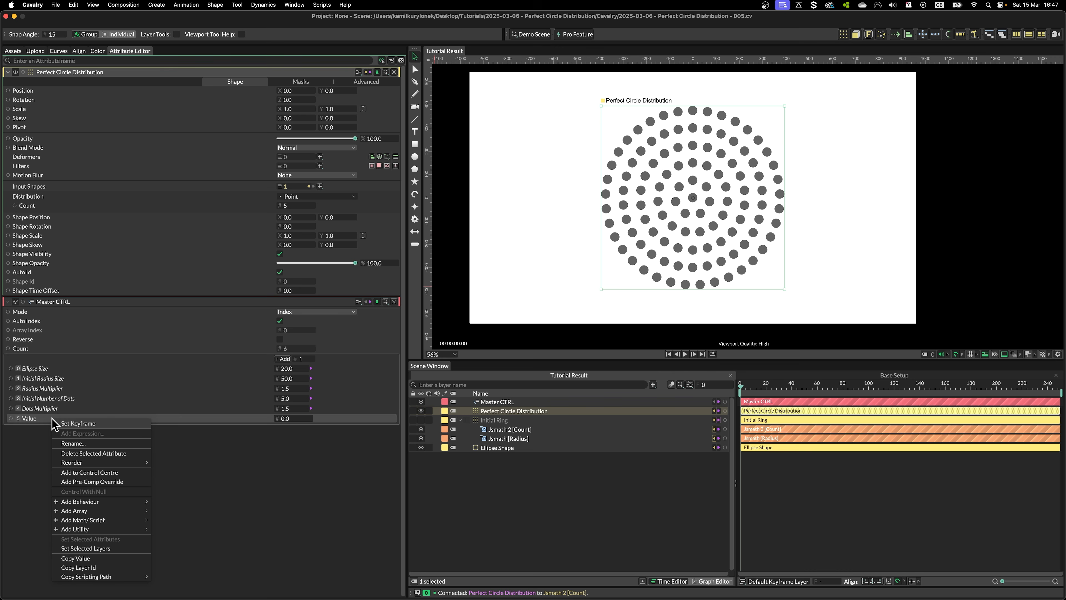
left_click(83, 442)
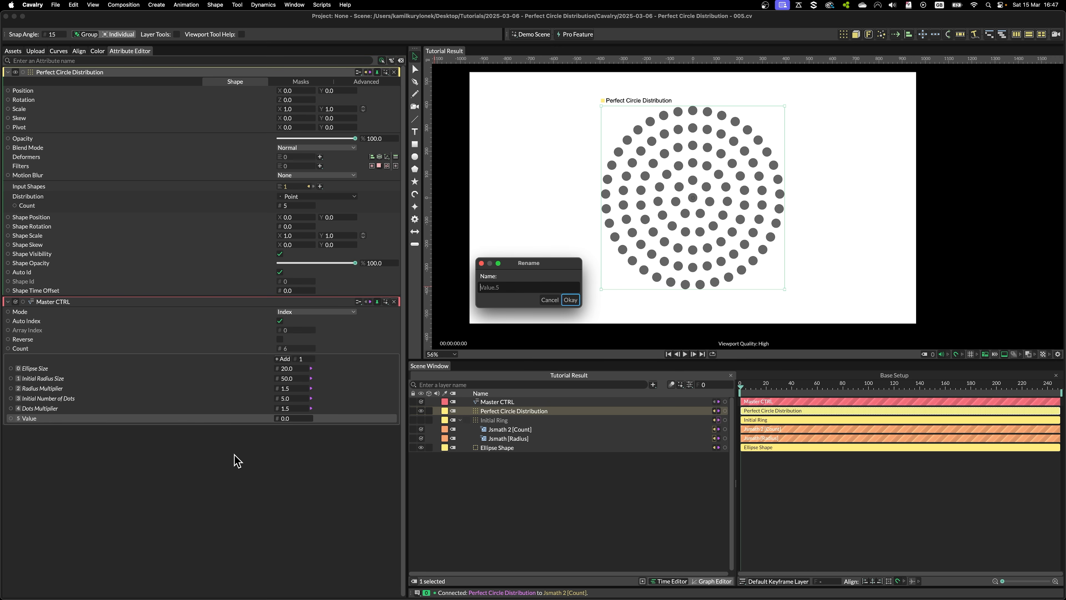
type("No ")
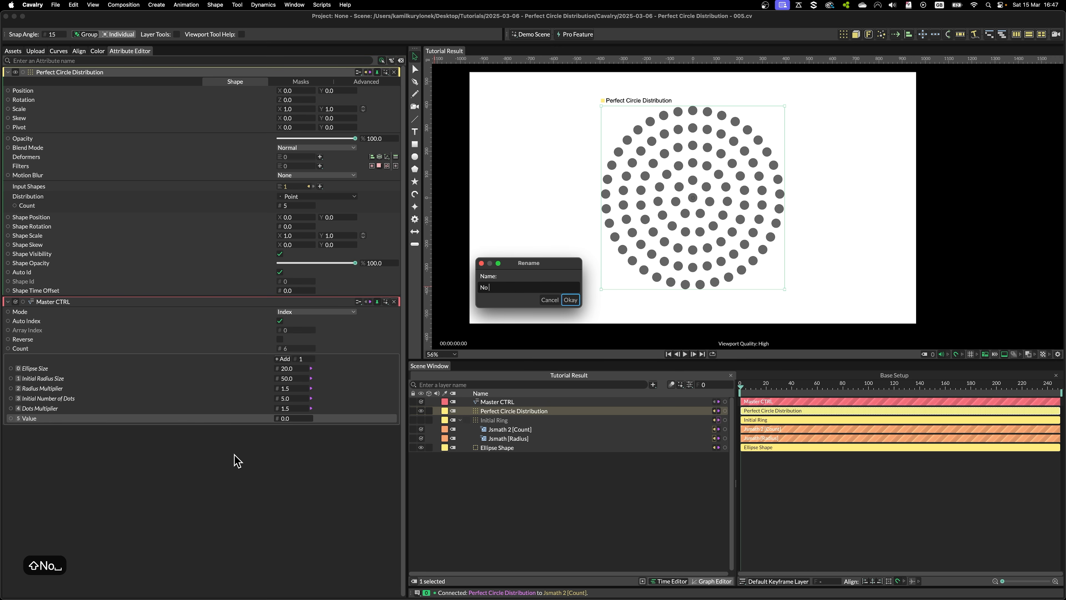
type("umber of Rings")
key("Return")
Connect Master CTRL's Number of Rings to the Count of Perfect Circle Distribution and set it to 10.
left_click_drag(277, 418, 296, 209)
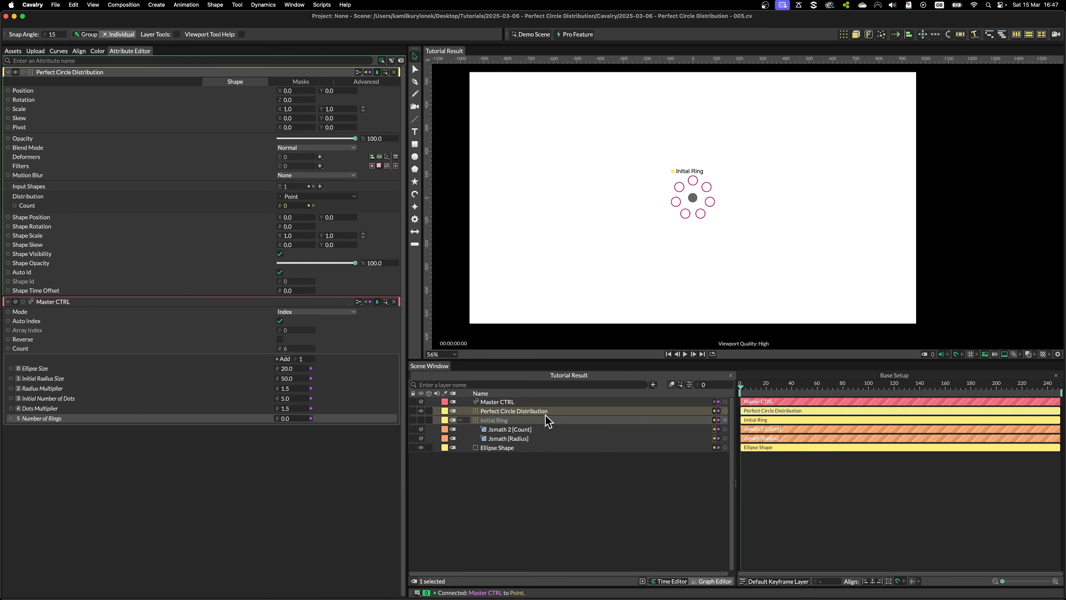
type("1")
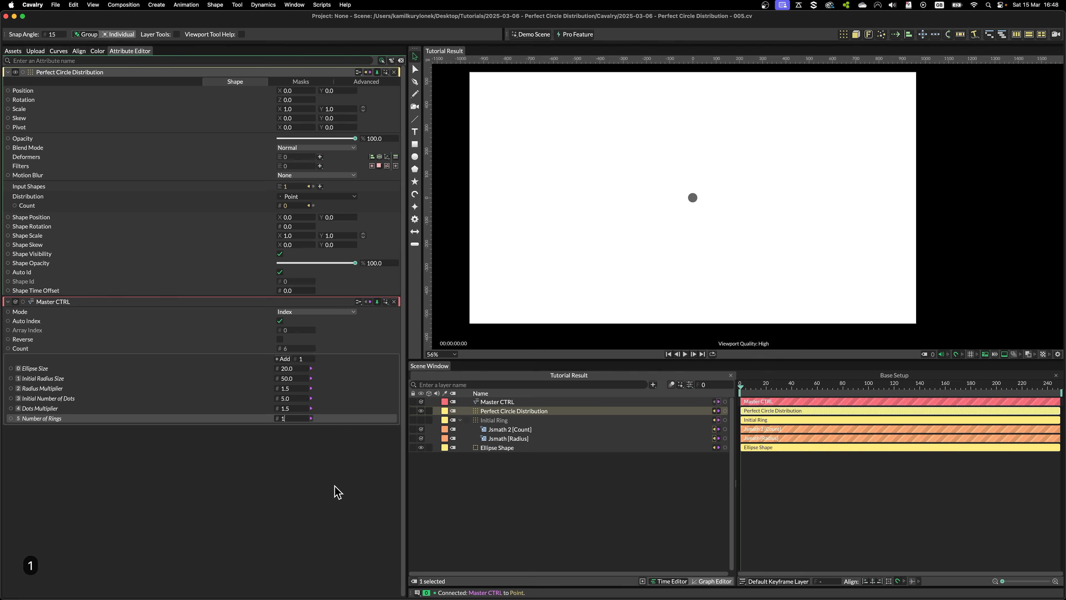
type("0")
key("Return")
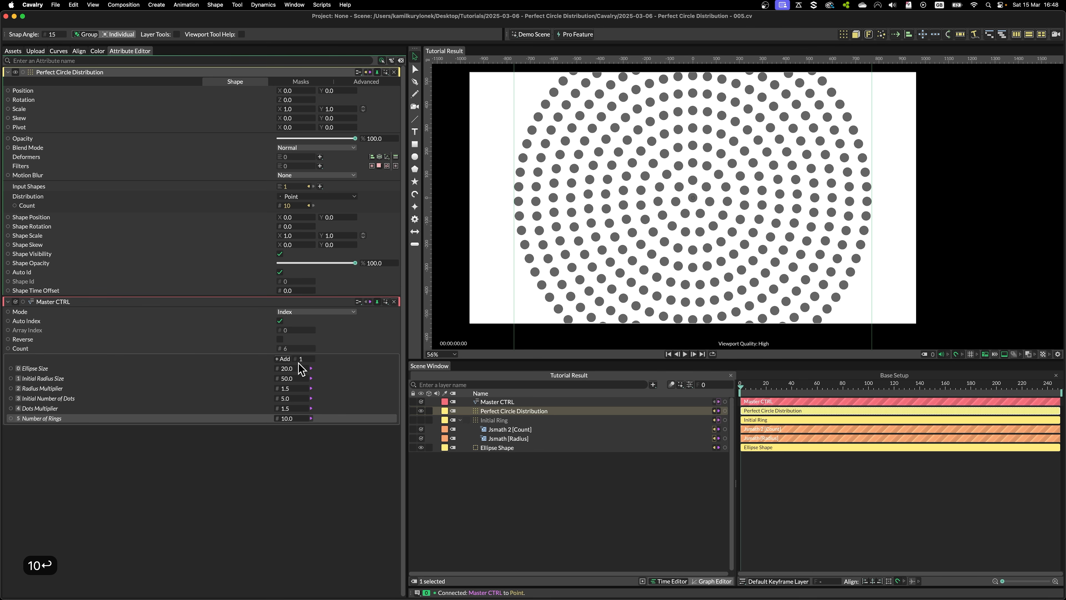
Set Master CTRL's Ellipse Size to 26, Initial Radius Size to 57, Radius Multiplier to 1.3, Initial Number of Dots to 4 and Number of Rings to 13.
left_click_drag(293, 369, 299, 419)
left_click(292, 388)
type("1.3")
key("Return")
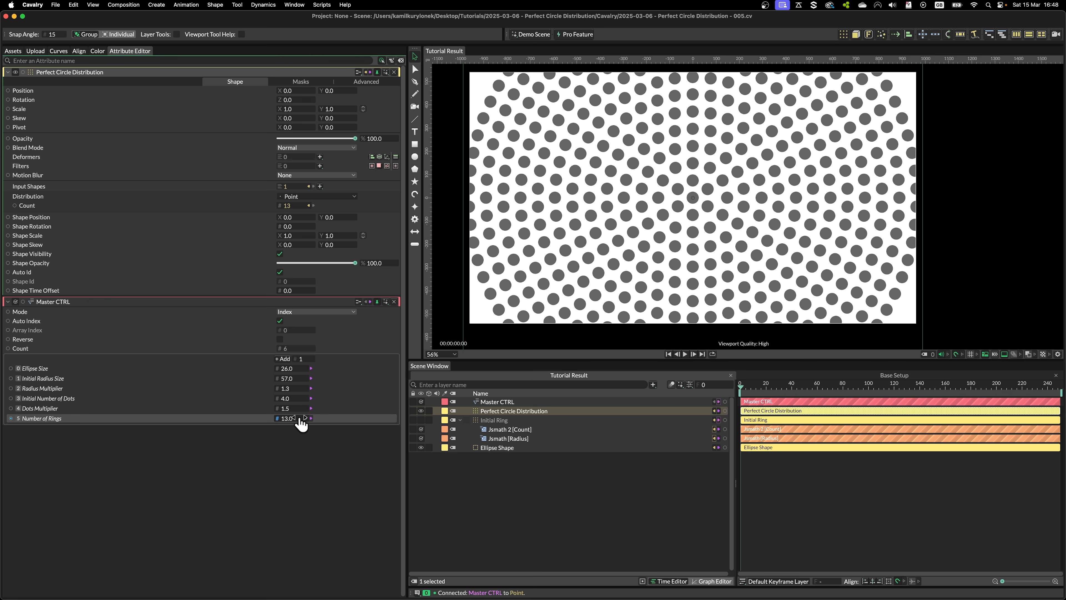
Try fewer rings in Master CTRL, stepping Number of Rings down and back up to 9.
left_click(299, 419)
key("Down")
key("Down")
key("Down")
key("Down")
key("Down")
key("Down")
key("Down")
key("Down")
key("Down")
key("Up")
key("Up")
key("Up")
key("Up")
key("Up")
left_click(611, 453)
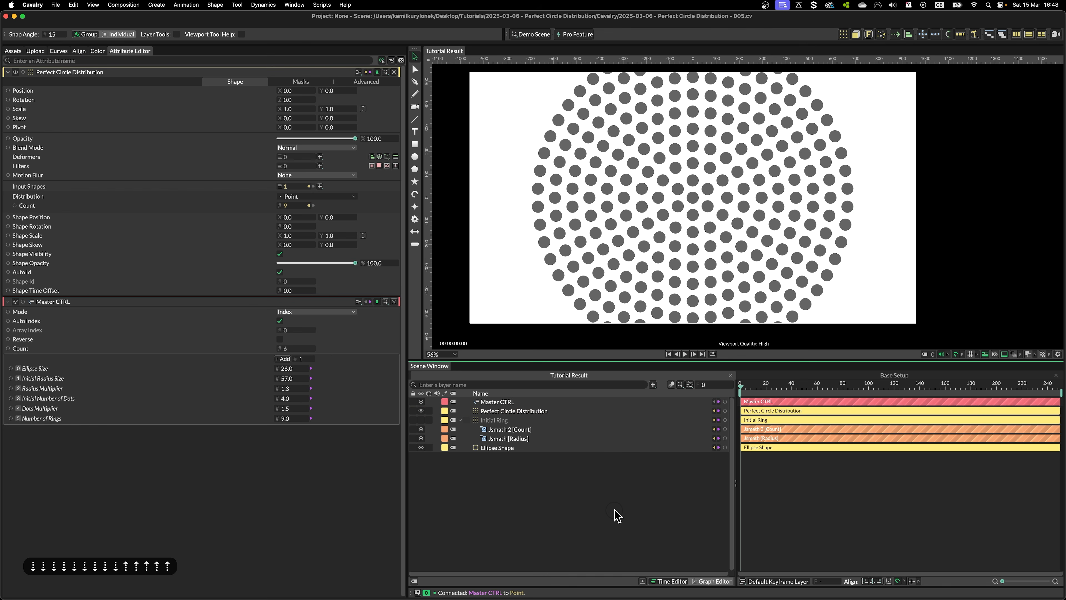
scroll(738, 189, "down", 3)
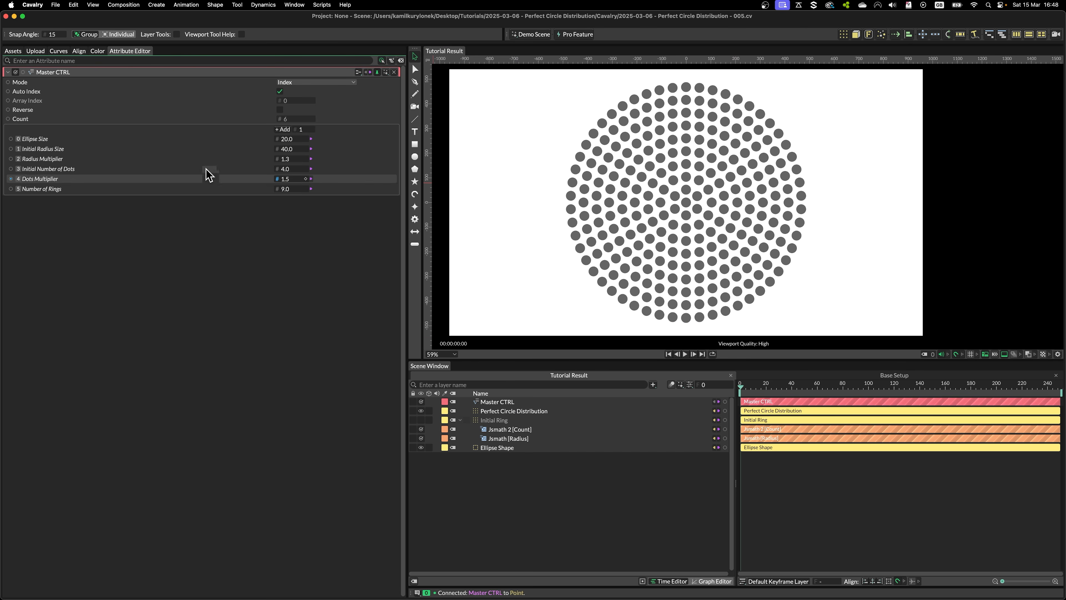
Add a Noise behaviour to Master CTRL's Ellipse Size and nest the noise layer under Master CTRL.
right_click(155, 135)
mouse_move(216, 230)
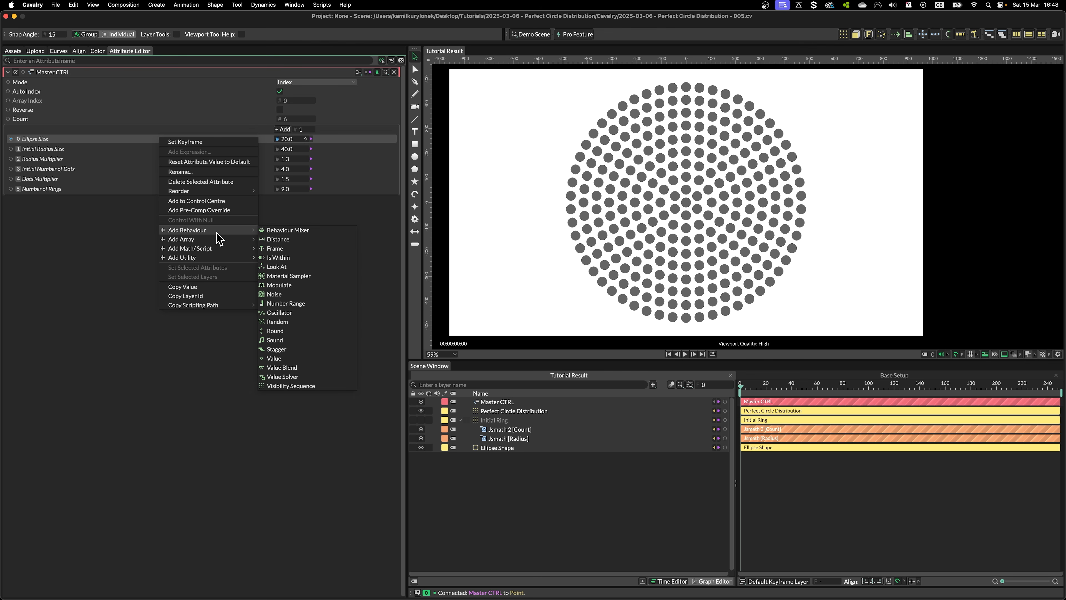
left_click(276, 294)
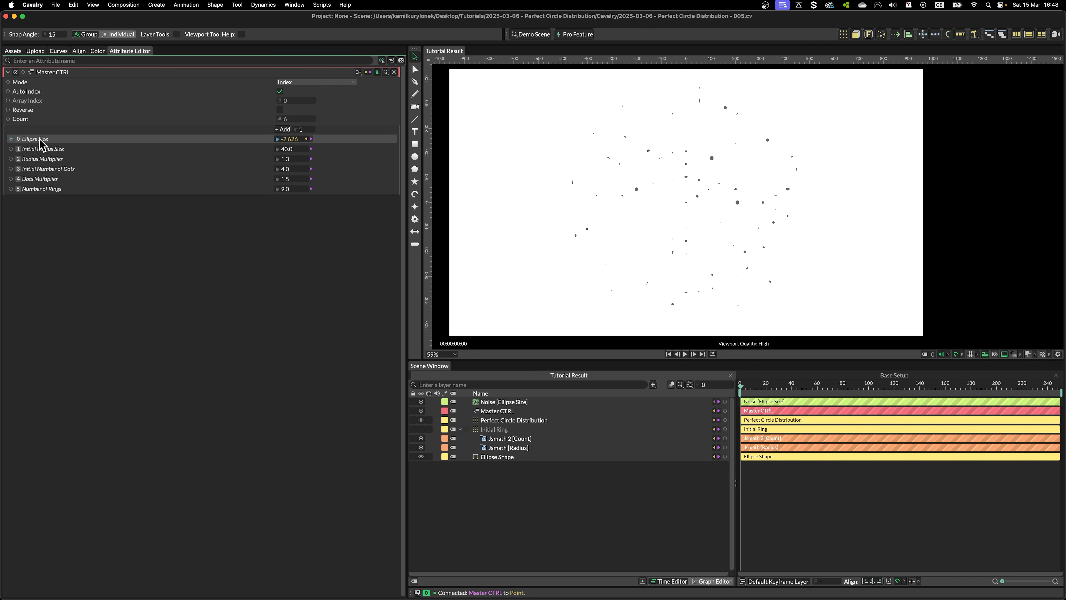
left_click_drag(490, 401, 490, 411)
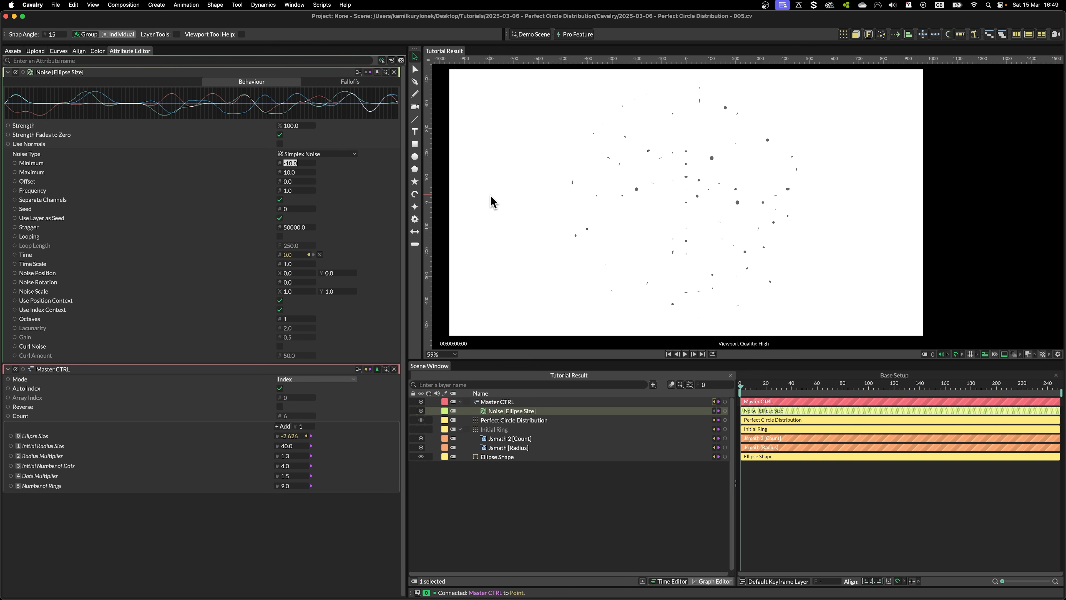
Set the Ellipse Size noise to a Minimum of 2 and a Maximum of 20.
key("Tab")
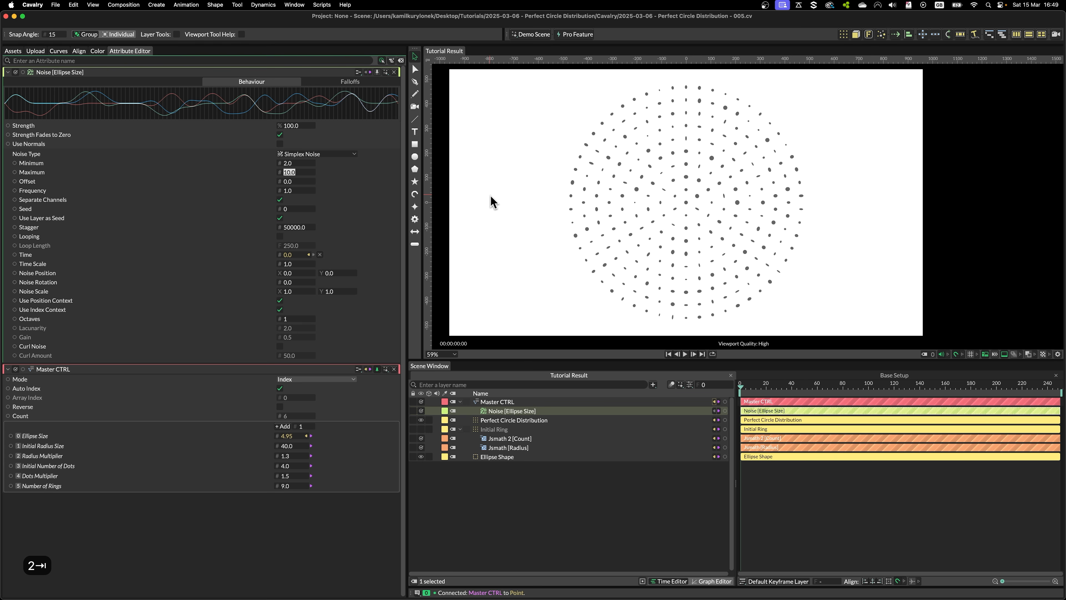
type("20")
key("Return")
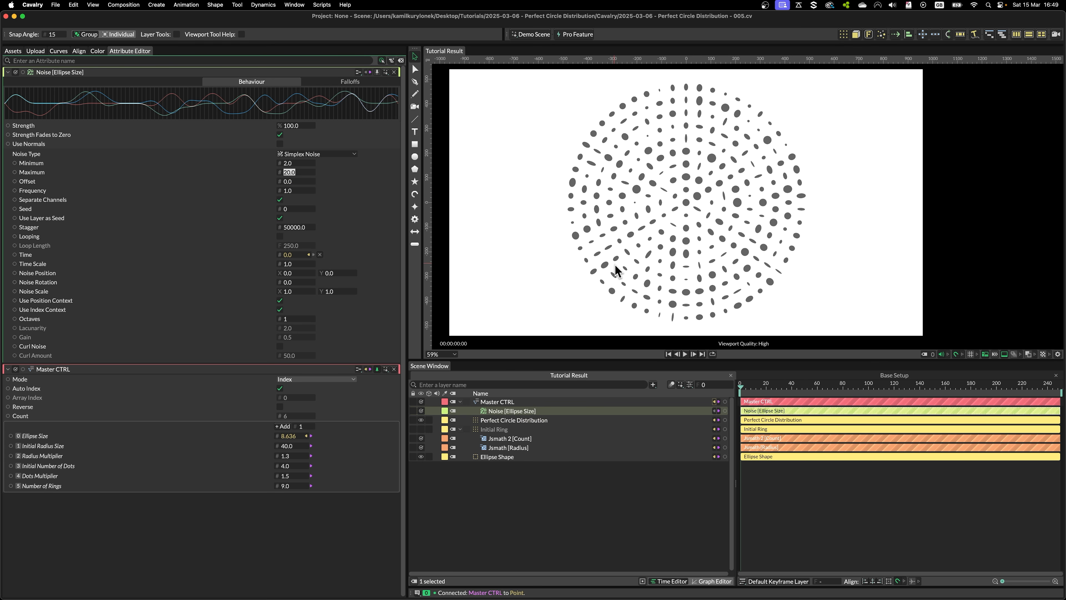
Turn off Separate Channels and Use Layer as Seed on the Ellipse Size noise, and scrub the animation to frame 192.
scroll(615, 270, "up", 5)
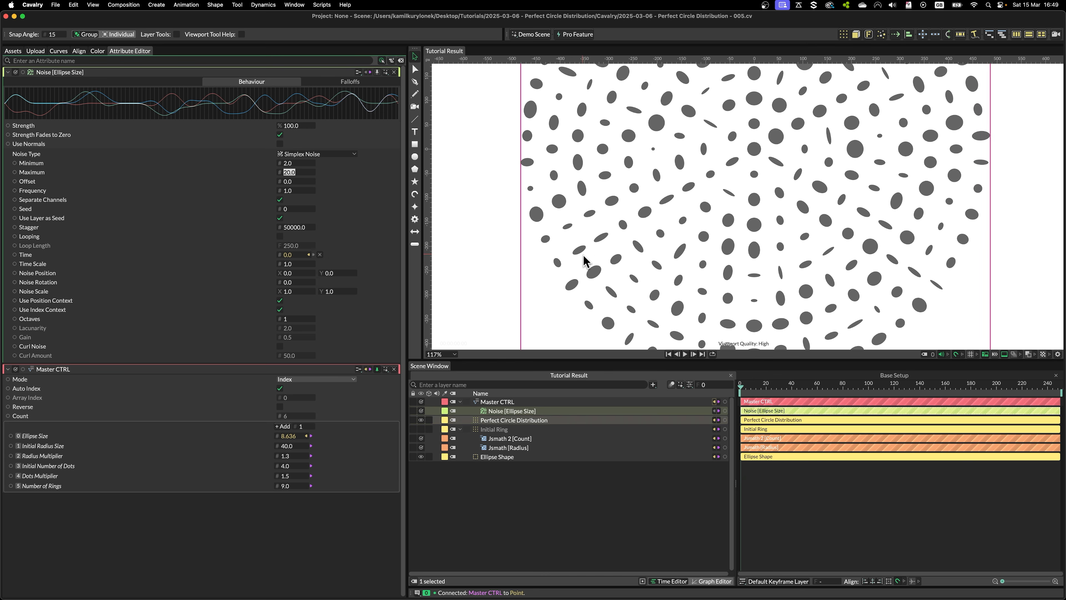
scroll(584, 261, "up", 2)
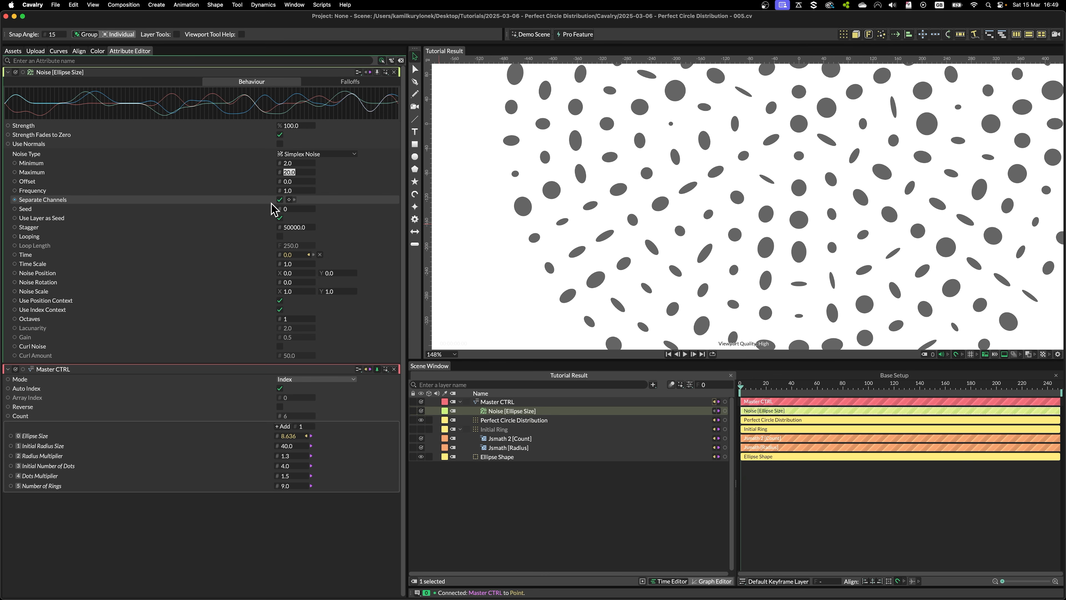
left_click(280, 199)
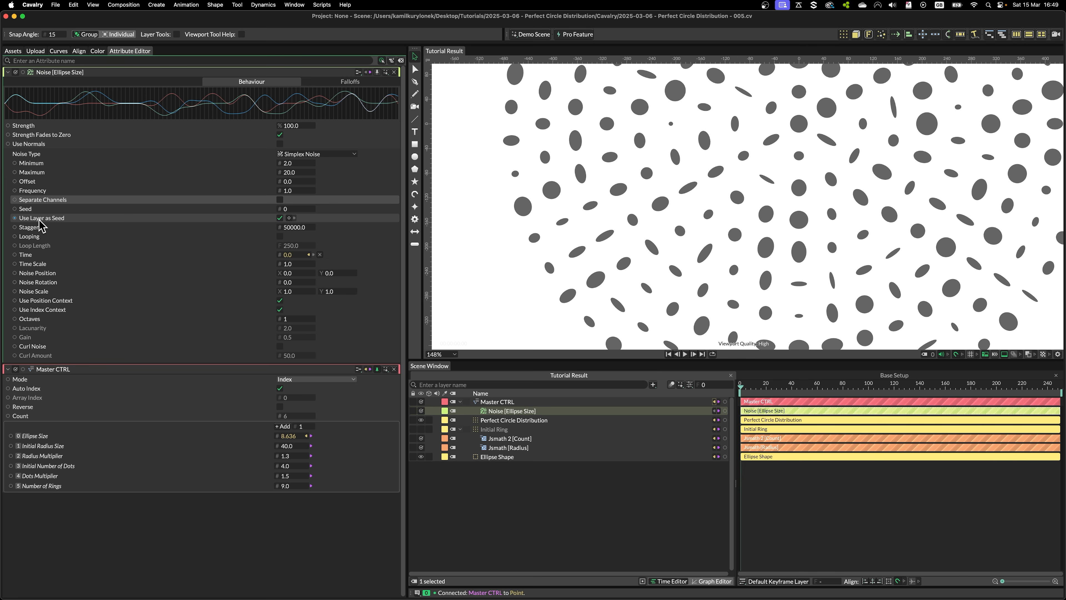
left_click(280, 218)
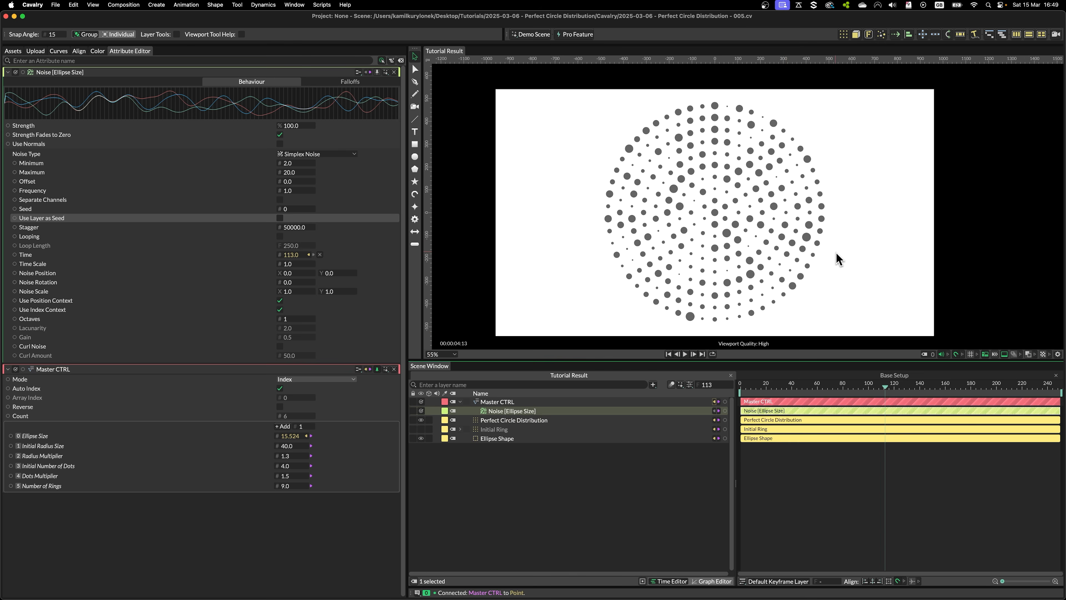
left_click_drag(784, 389, 985, 398)
Vary Master CTRL's Number of Rings between 6 and 13, leaving it at 13, and select Perfect Circle Distribution.
left_click(491, 402)
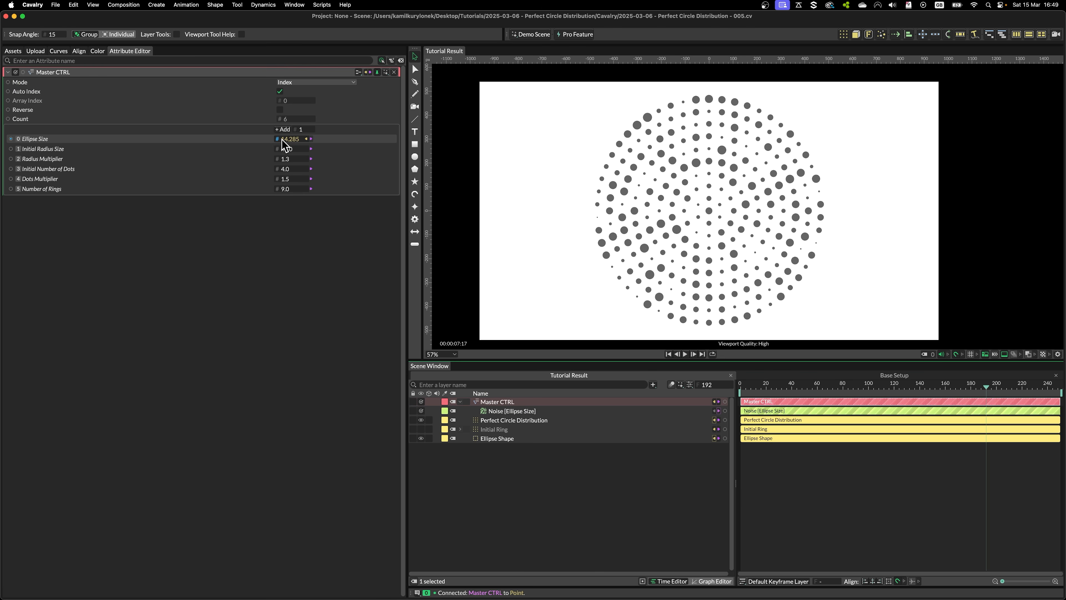
left_click(292, 189)
key("Up")
key("Up")
key("Up")
key("Up")
key("Down")
key("Down")
key("Down")
key("Down")
key("Down")
key("Down")
key("Down")
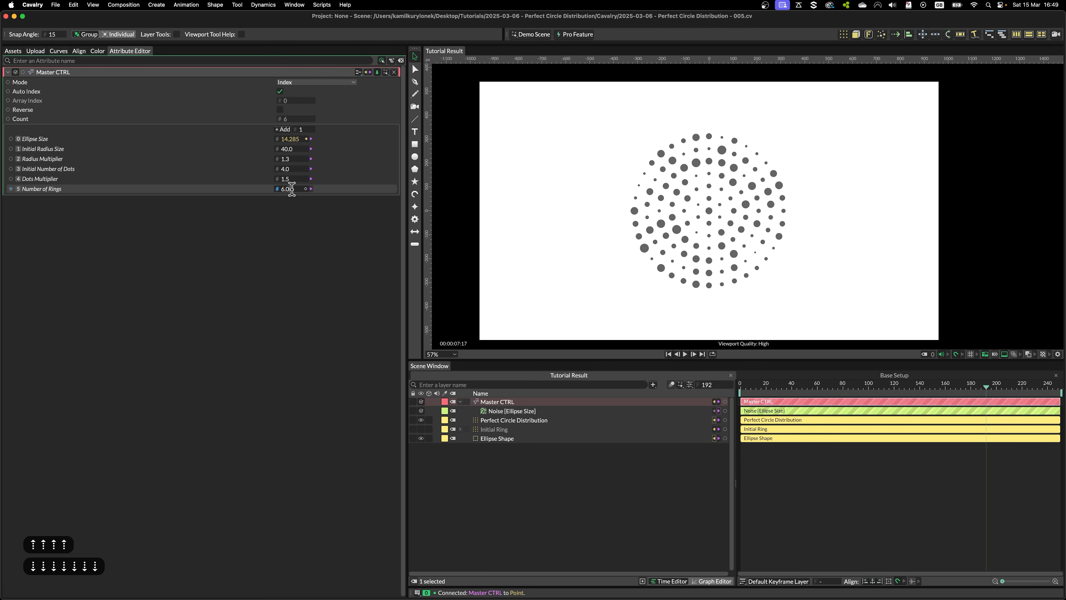
key("Up")
key("Up")
key("Up")
key("Up")
key("Up")
key("Up")
key("Up")
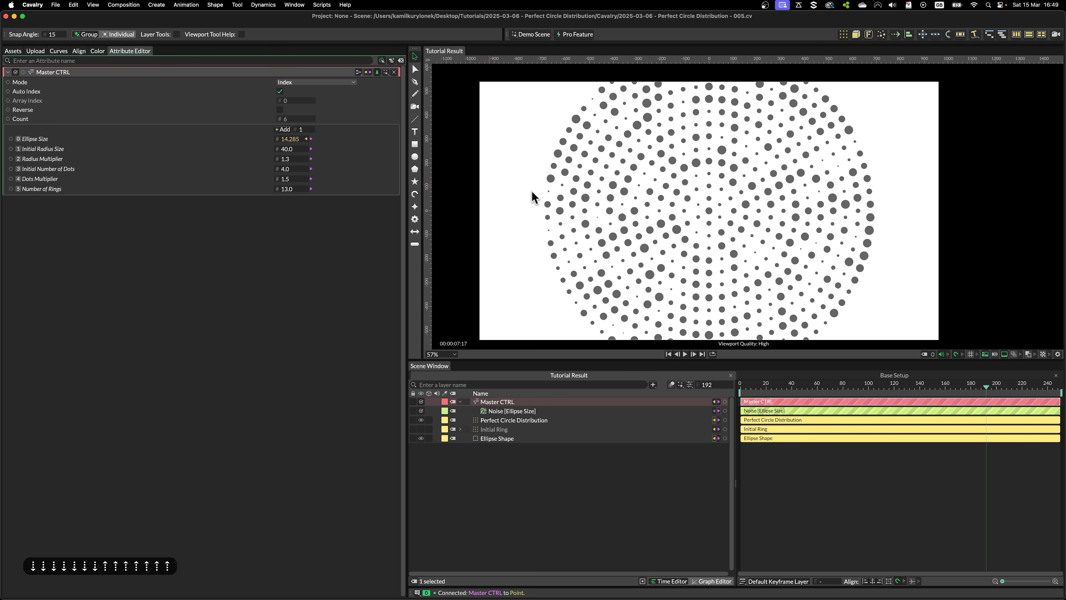
left_click(514, 420)
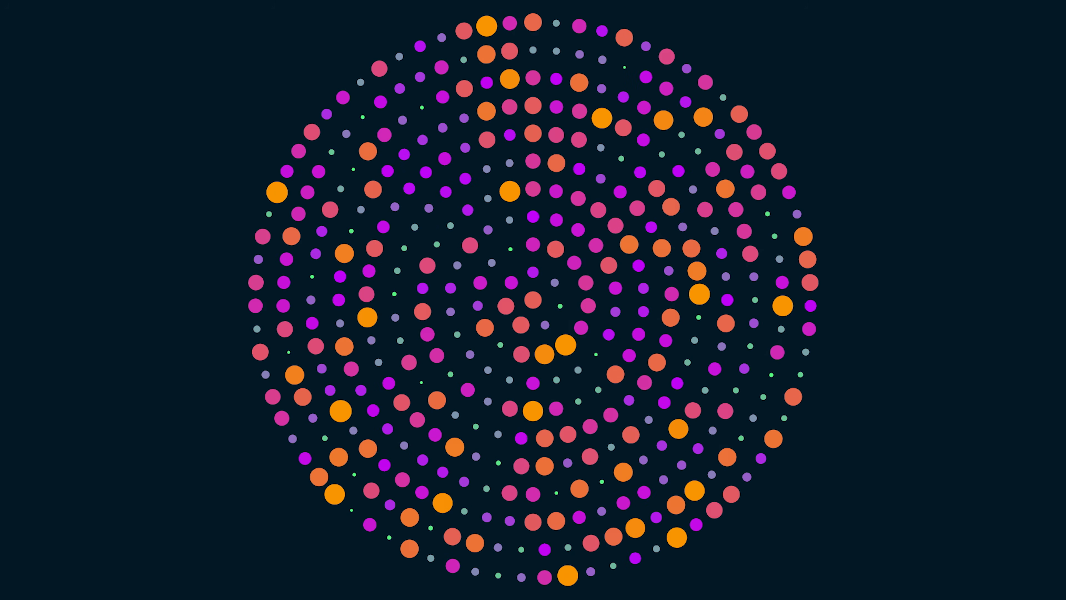